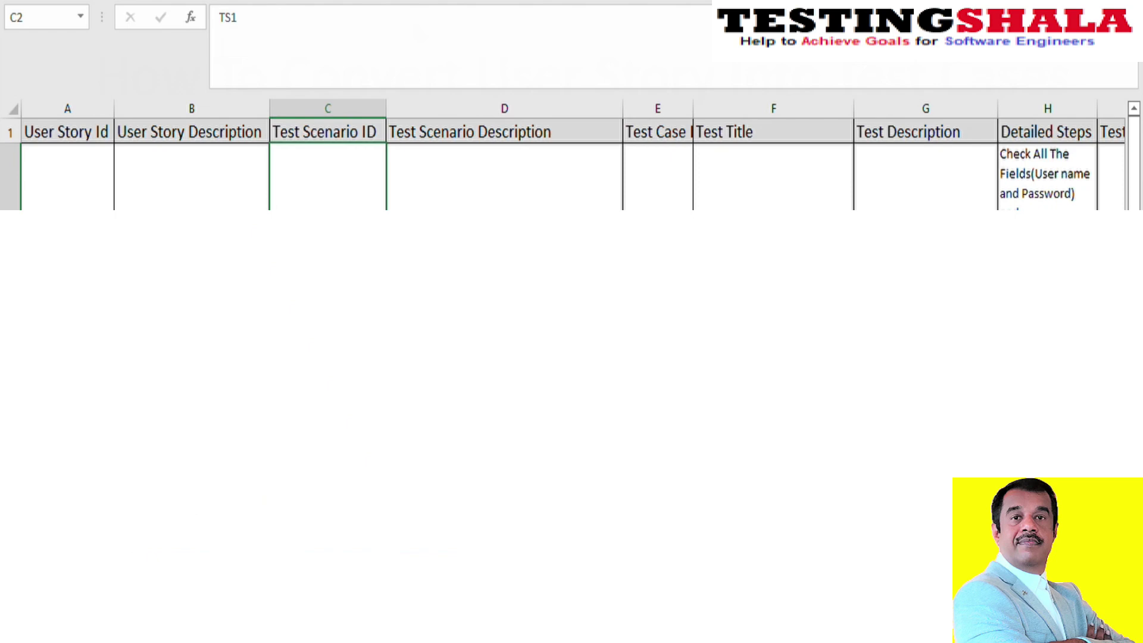
Review the headers from User Story Id to Test Case ID and AutoFit column E
click(11, 132)
click(11, 132)
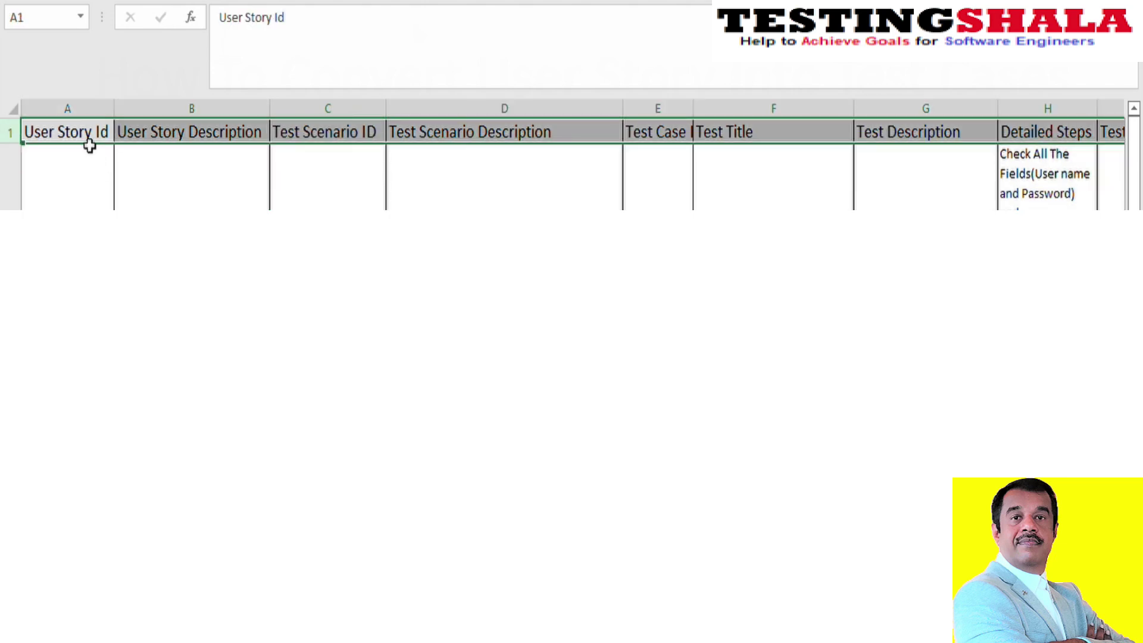
click(250, 142)
click(297, 141)
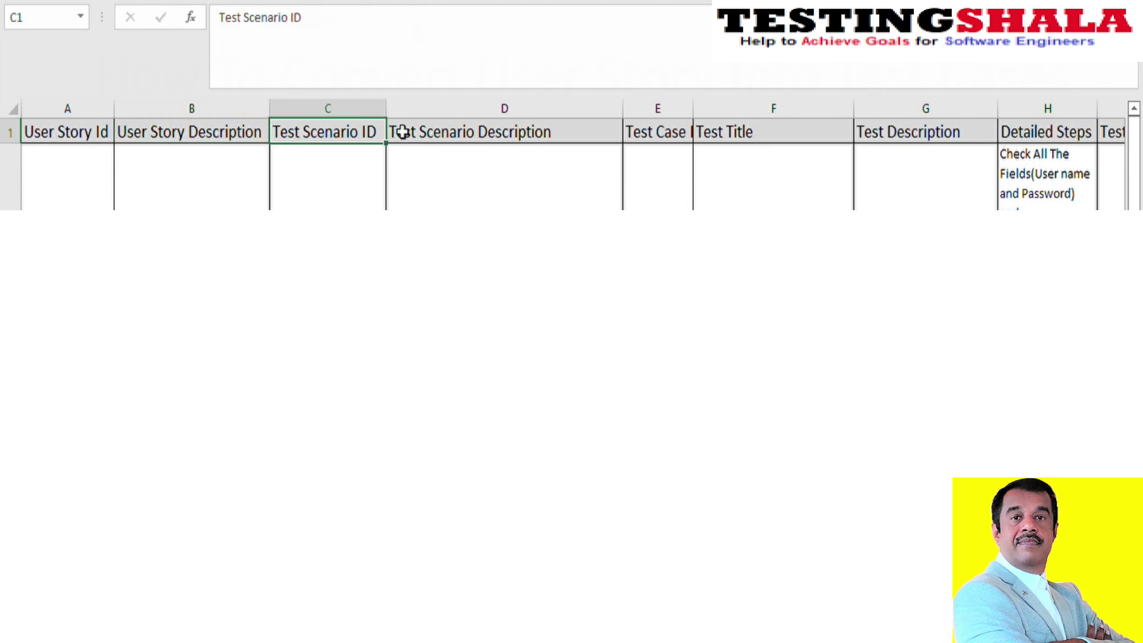
click(421, 145)
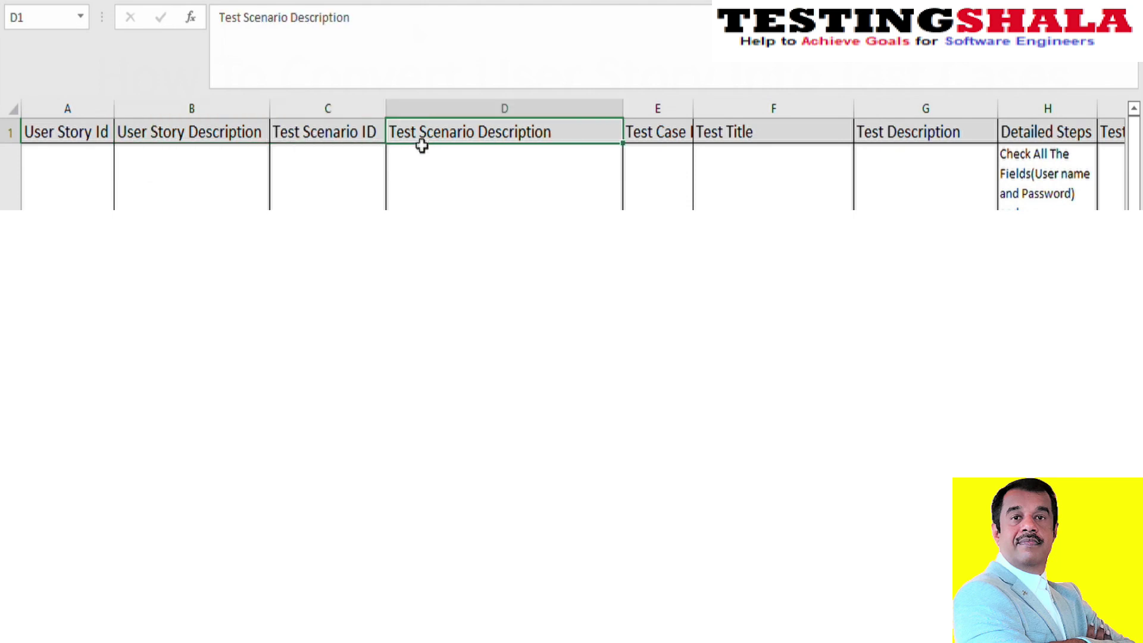
click(677, 146)
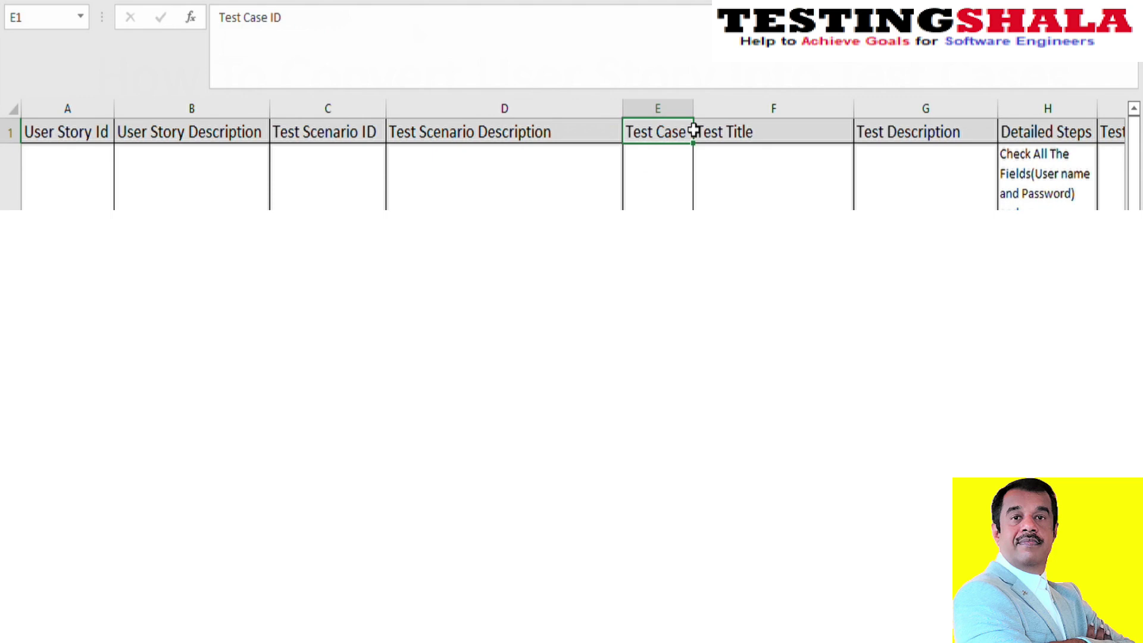
double_click(694, 115)
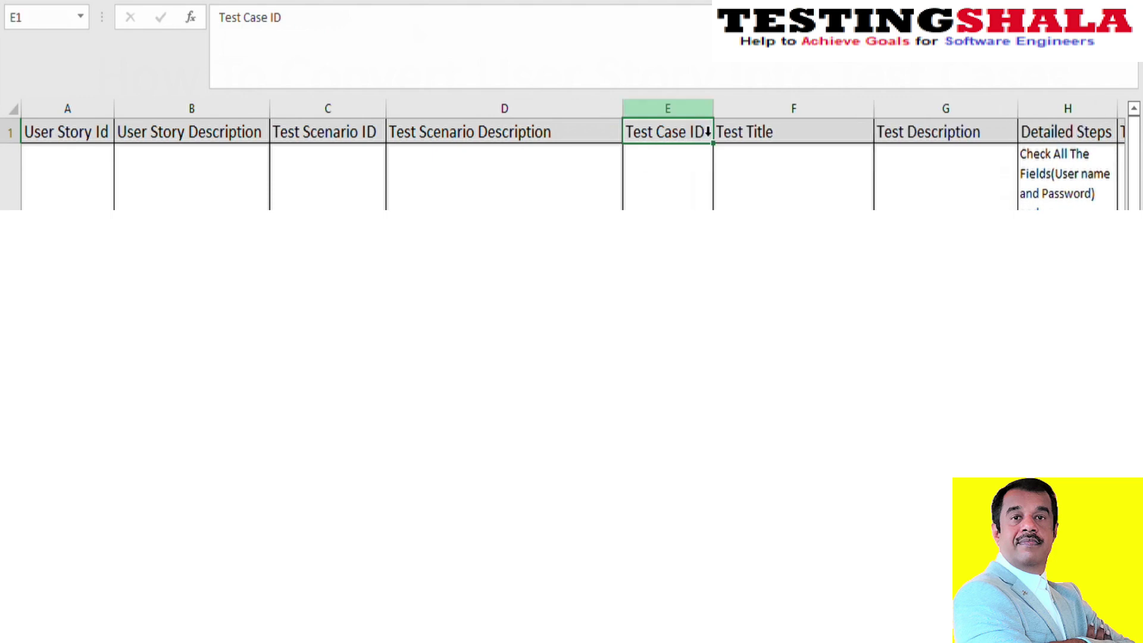
Review the remaining headers, from Test Title through Pass/Fail to Test Executed By
click(748, 147)
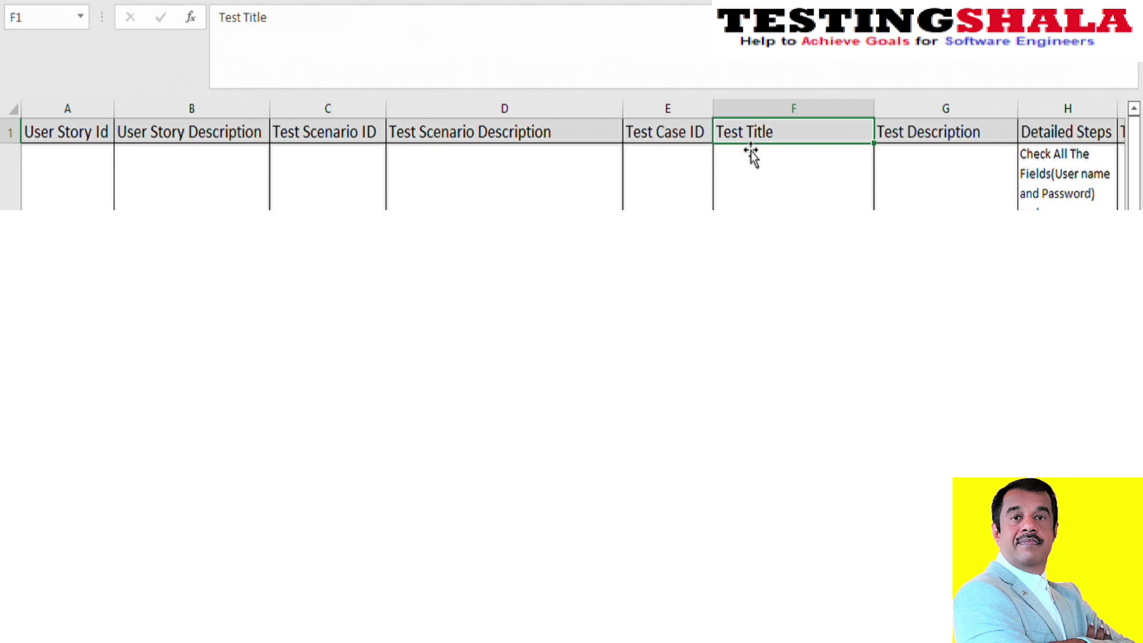
scroll(572, 155, right, 3)
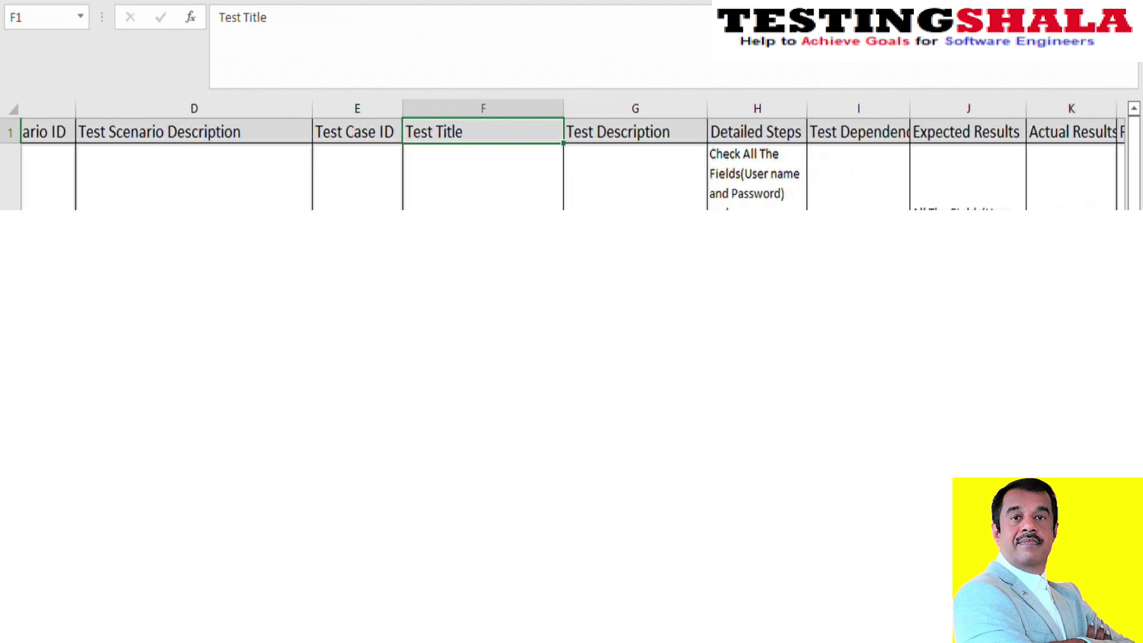
click(582, 137)
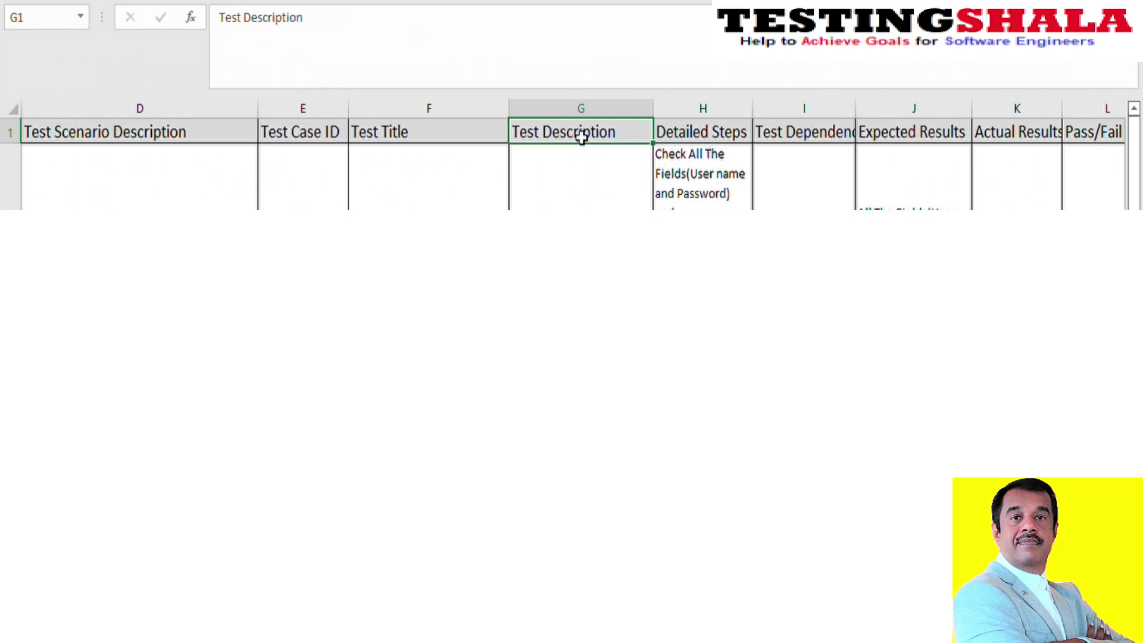
click(673, 132)
click(767, 133)
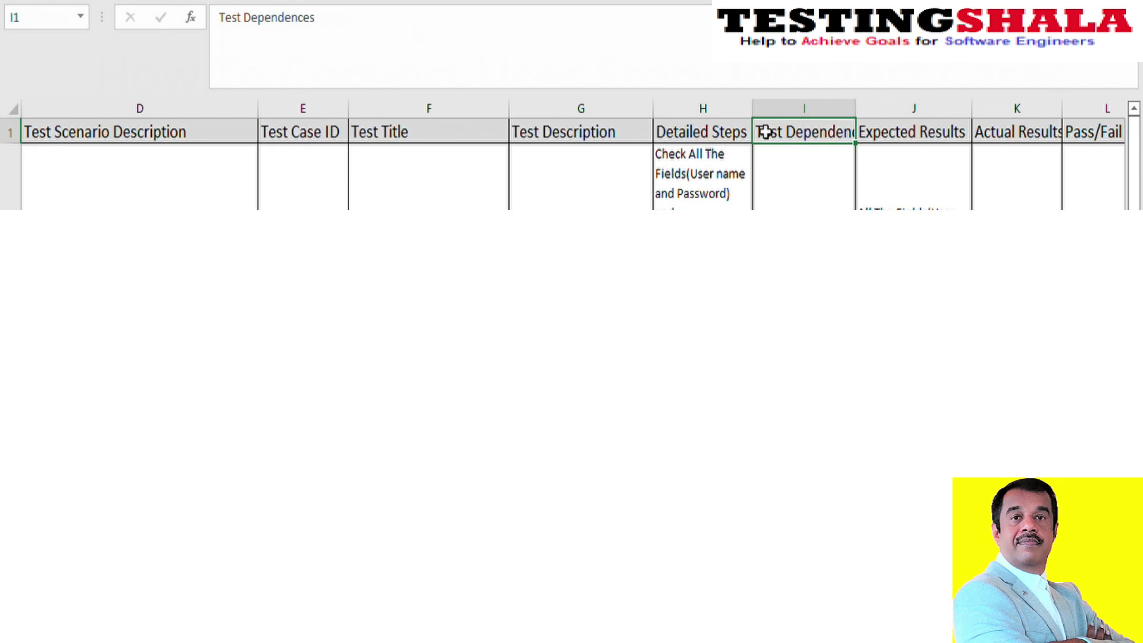
click(894, 143)
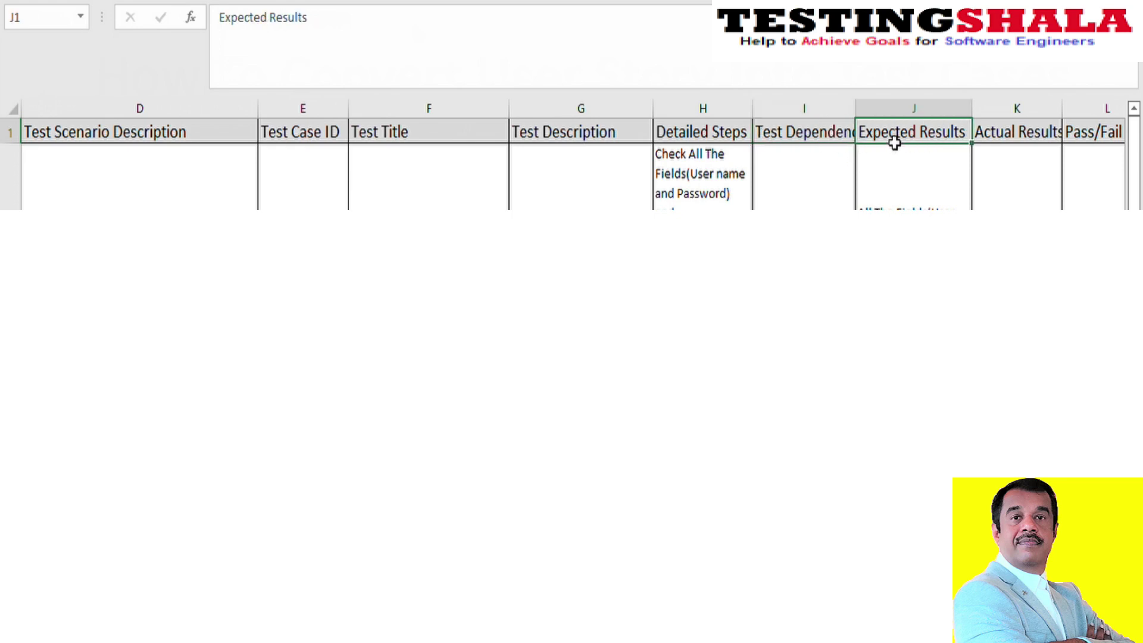
click(1024, 136)
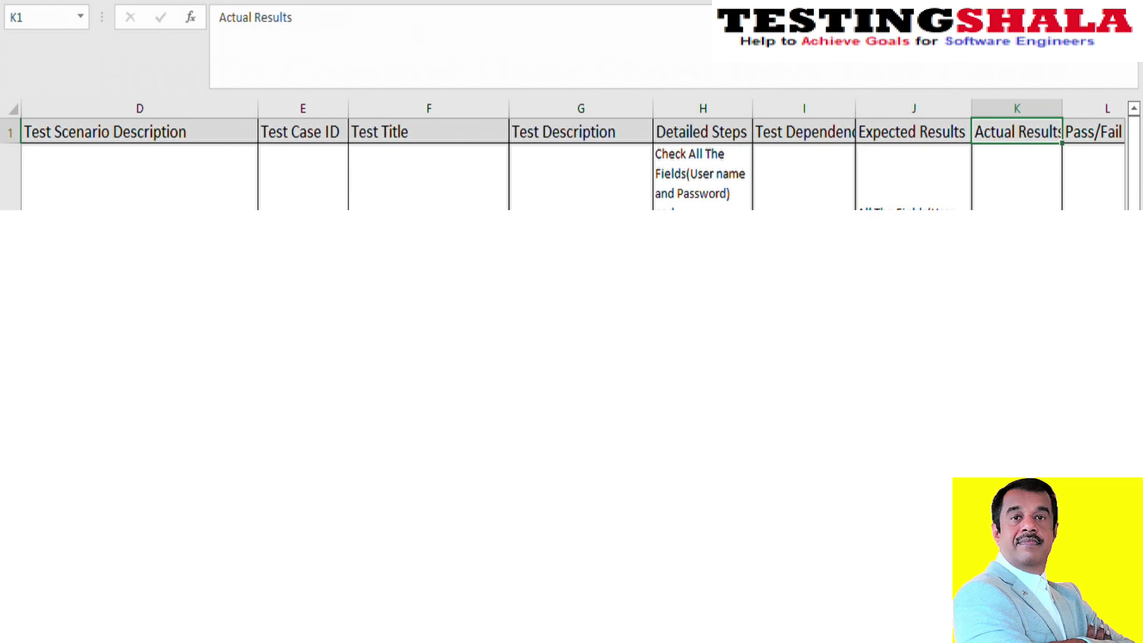
scroll(574, 154, right, 3)
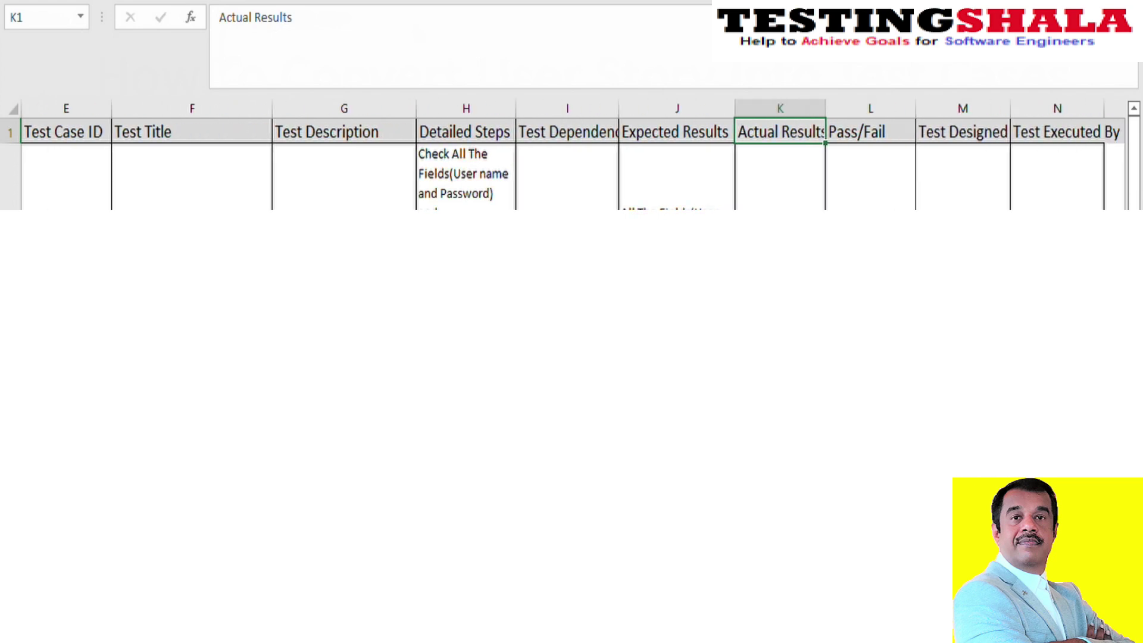
drag(694, 140, 872, 133)
click(864, 140)
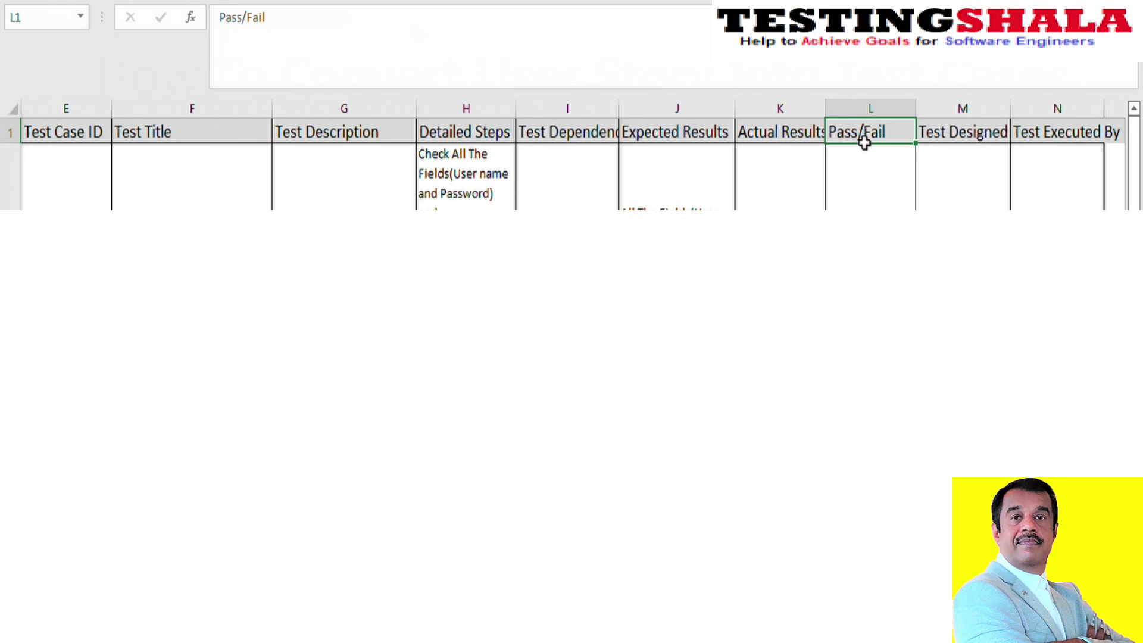
click(1088, 139)
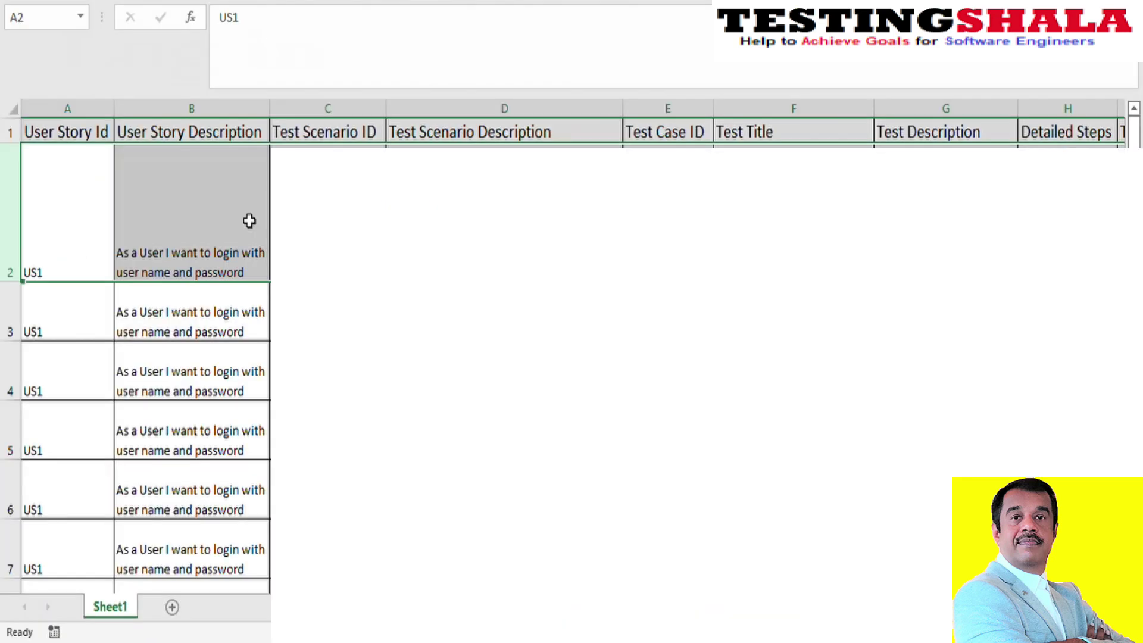
Select the user story description in cell B2
click(248, 221)
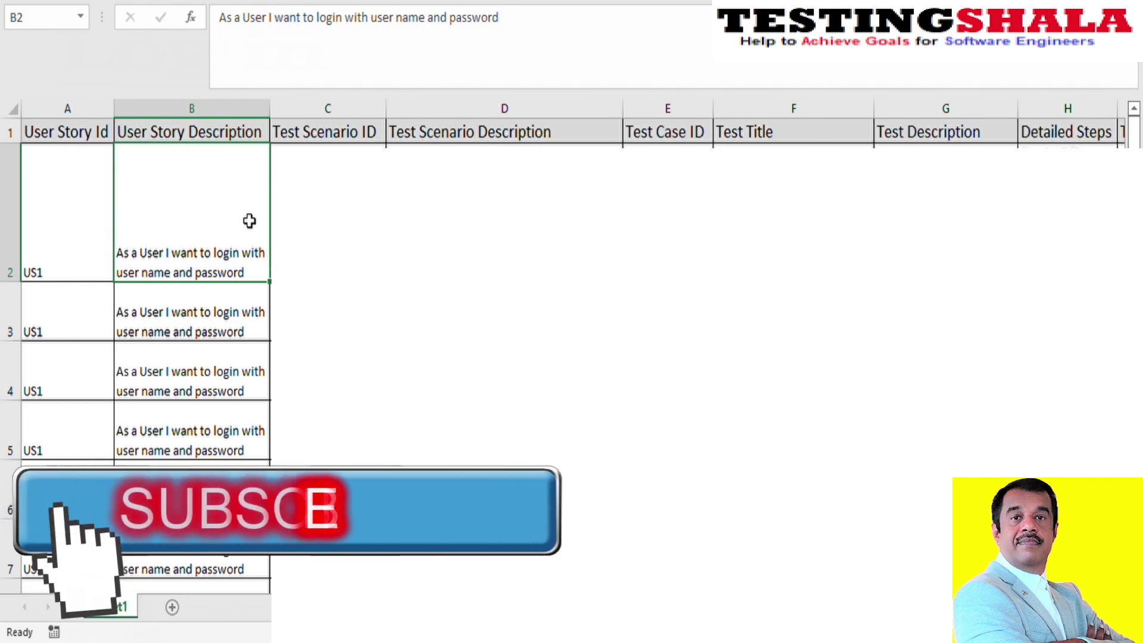
Go through TC1's scenario description, detailed steps and dependency cells (D2, H2, I2)
click(526, 220)
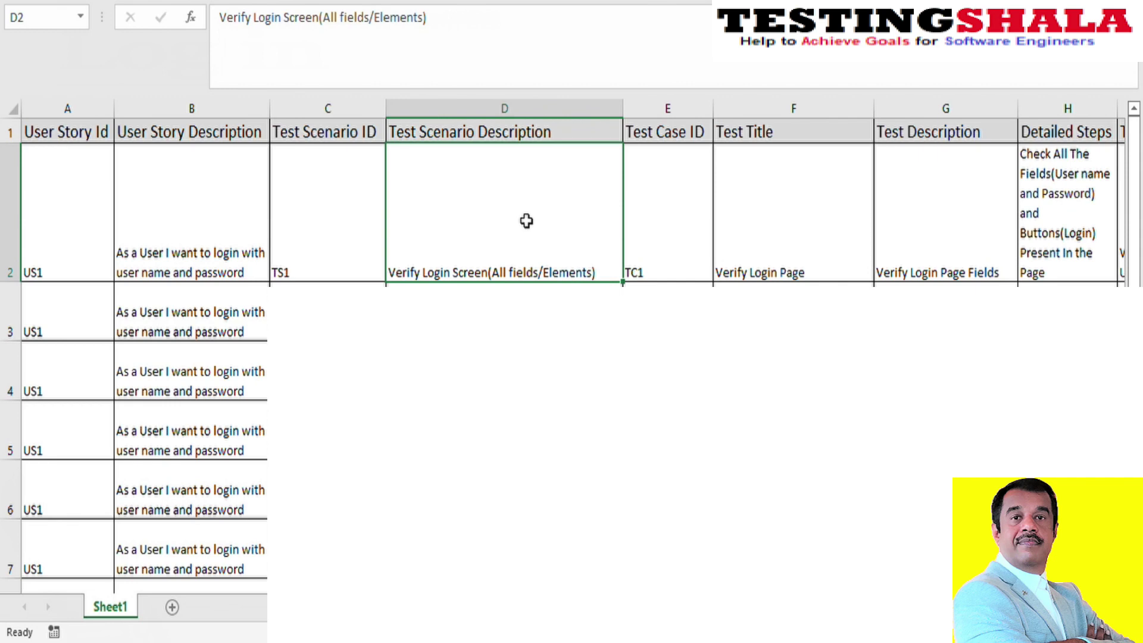
click(1047, 259)
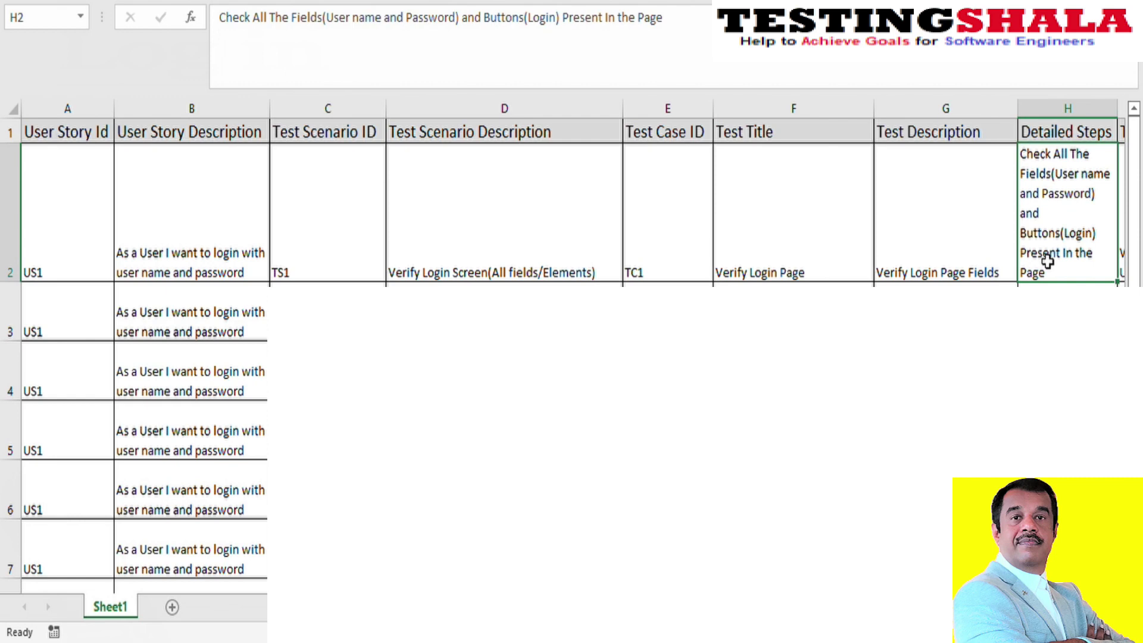
scroll(1048, 260, right, 5)
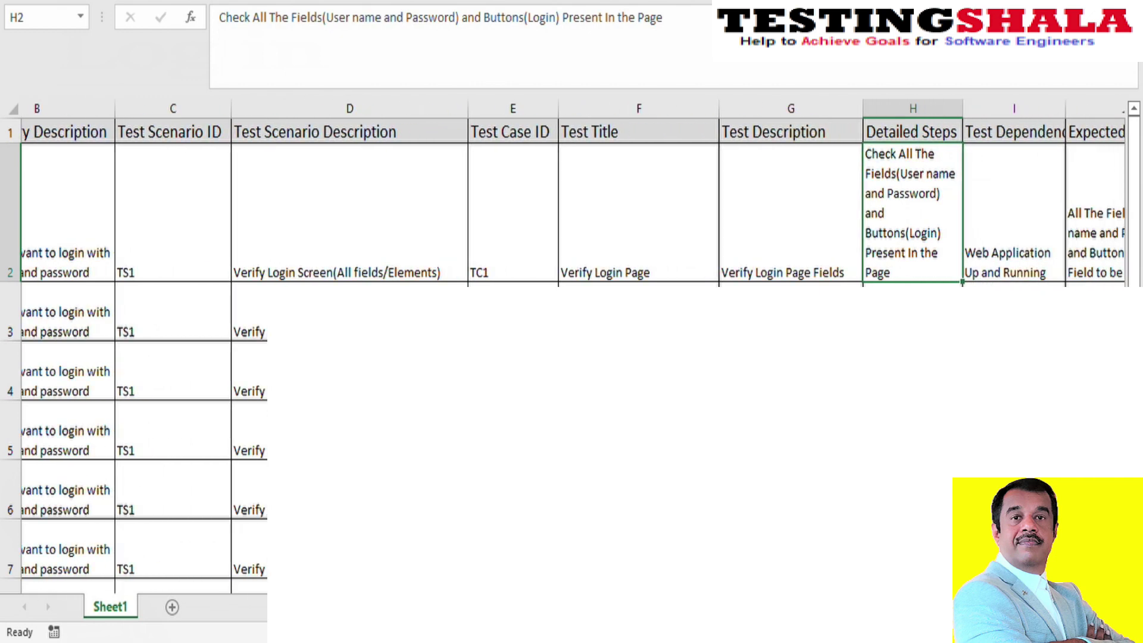
scroll(574, 346, right, 1)
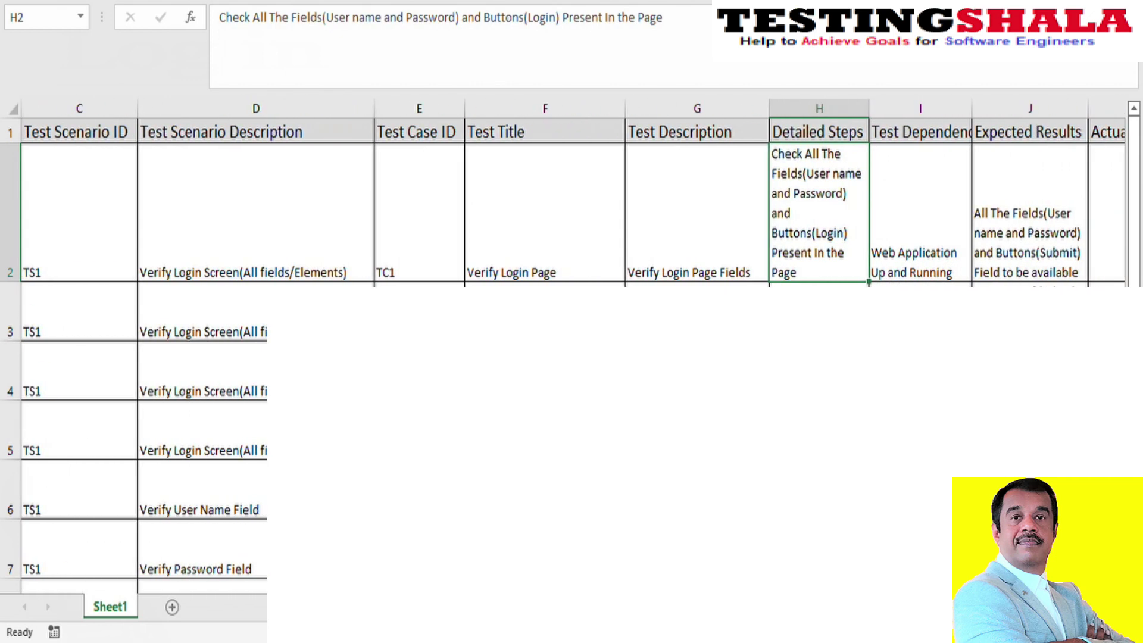
click(920, 260)
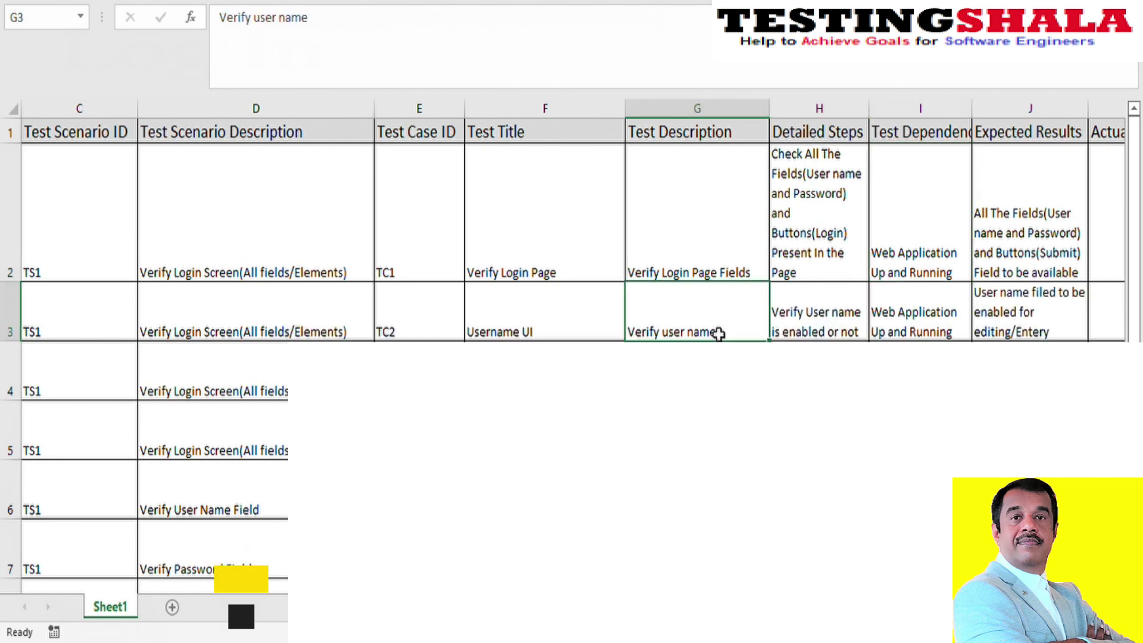
drag(785, 327, 914, 341)
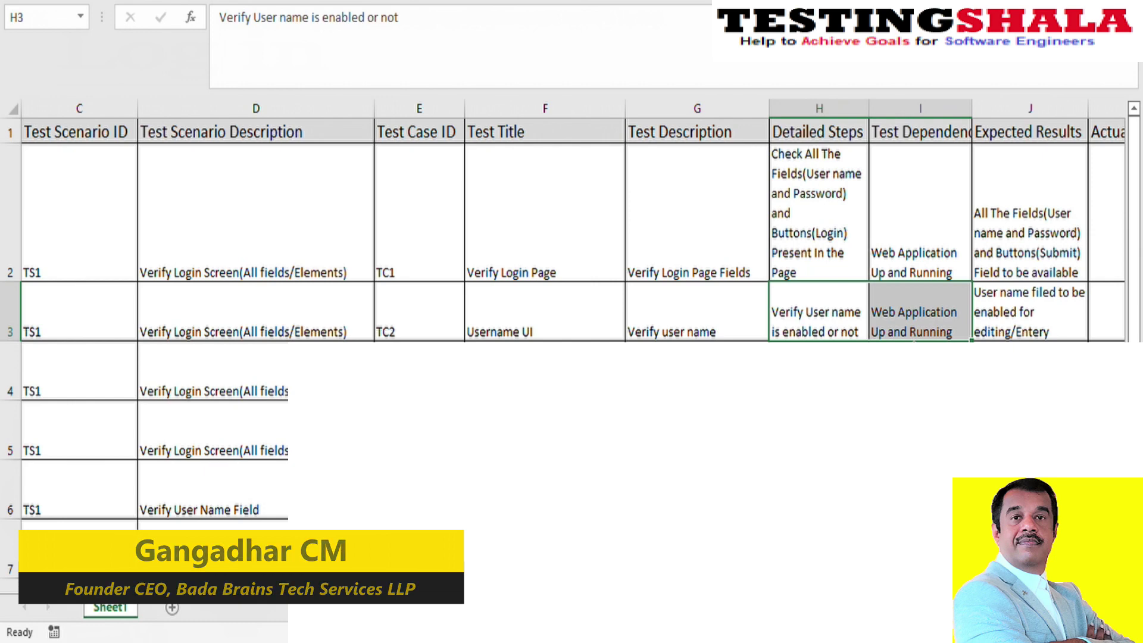
click(997, 324)
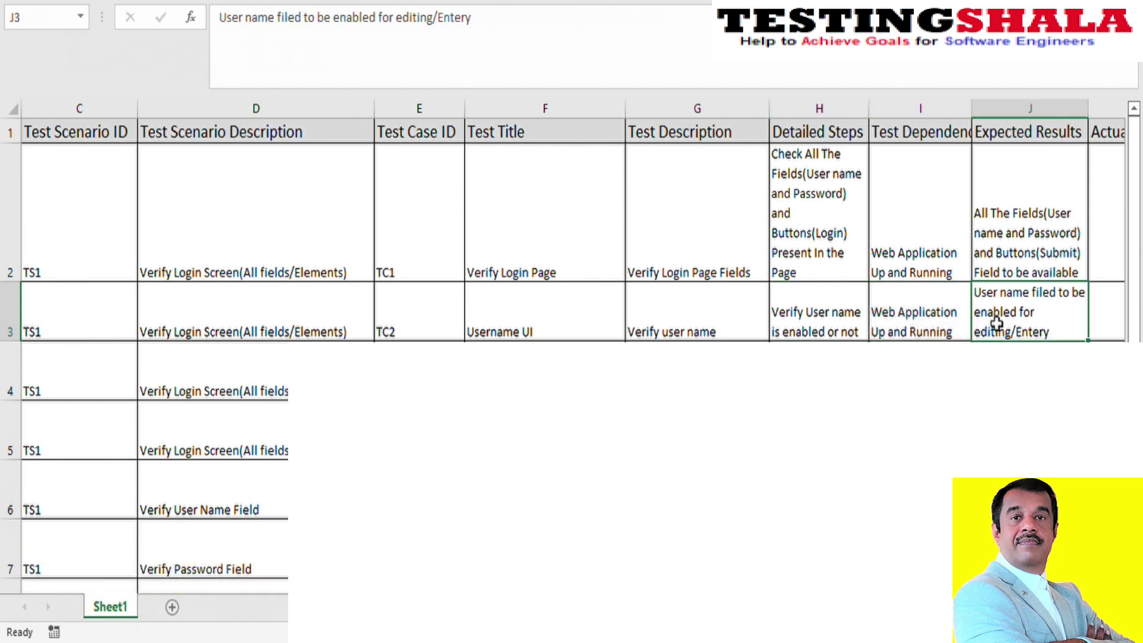
click(819, 370)
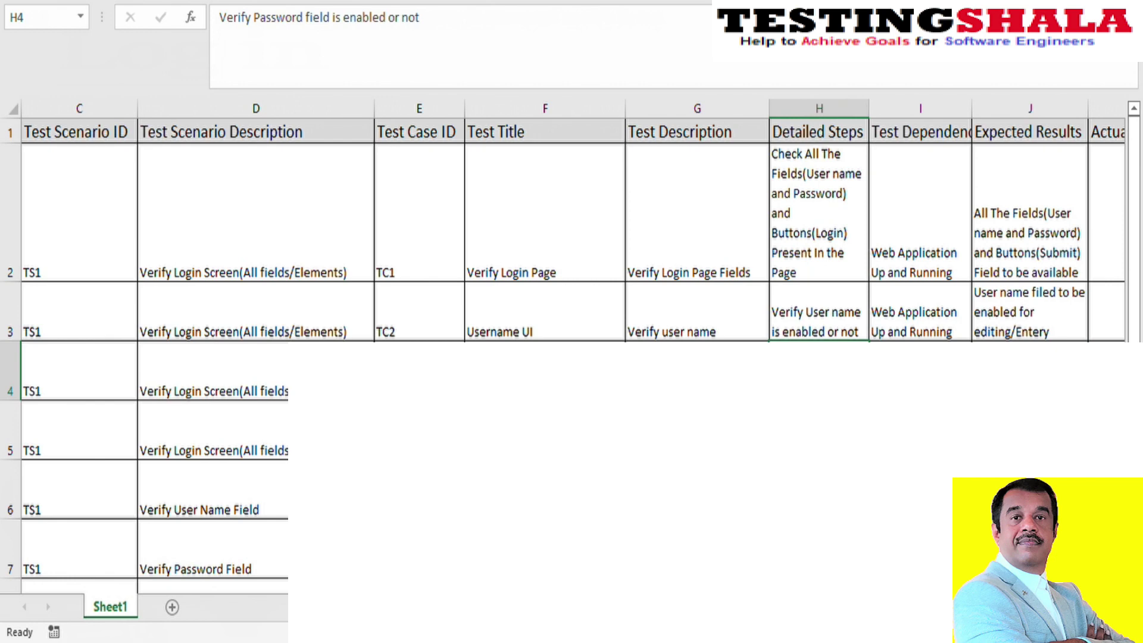
click(1030, 430)
click(1030, 370)
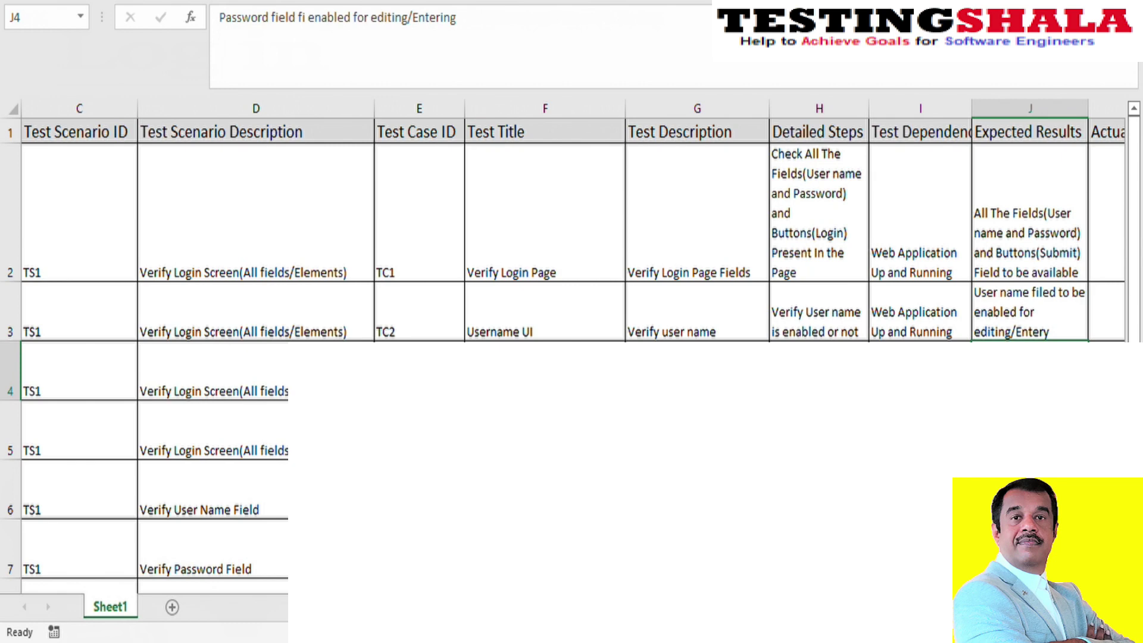
scroll(571, 238, down, 1)
click(697, 406)
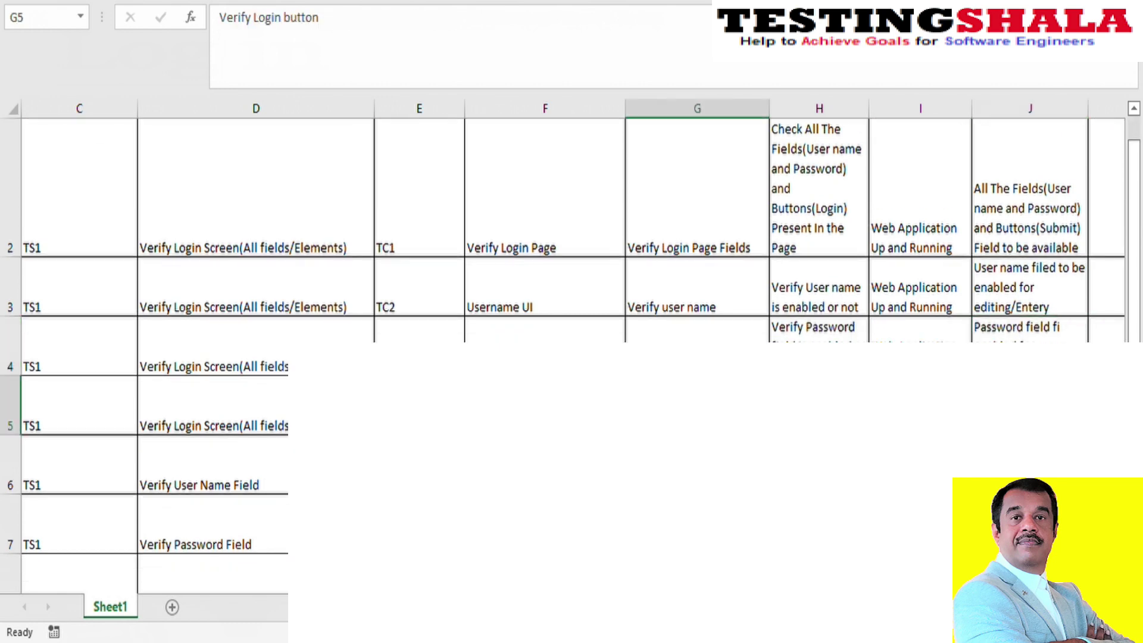
click(819, 406)
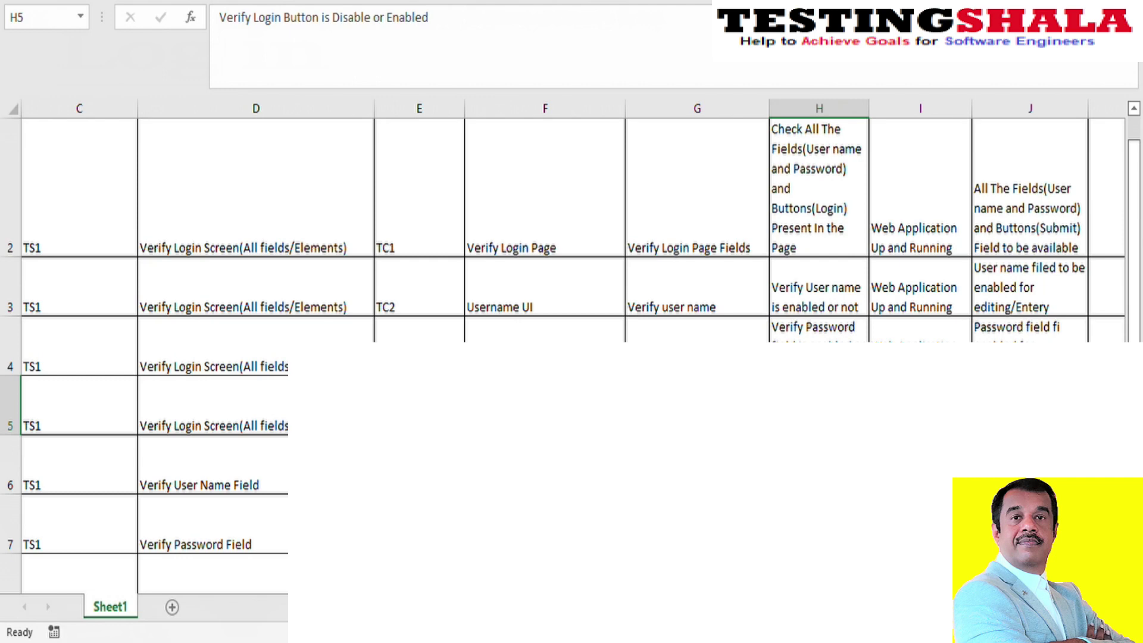
scroll(571, 238, up, 1)
drag(256, 238, 256, 429)
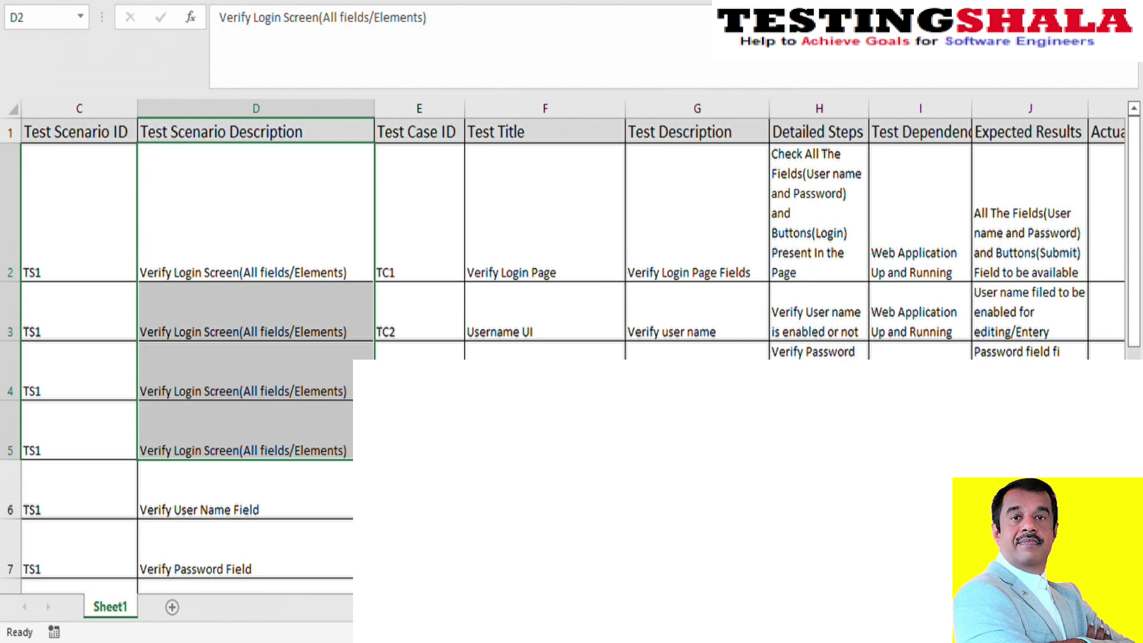
scroll(325, 354, down, 2)
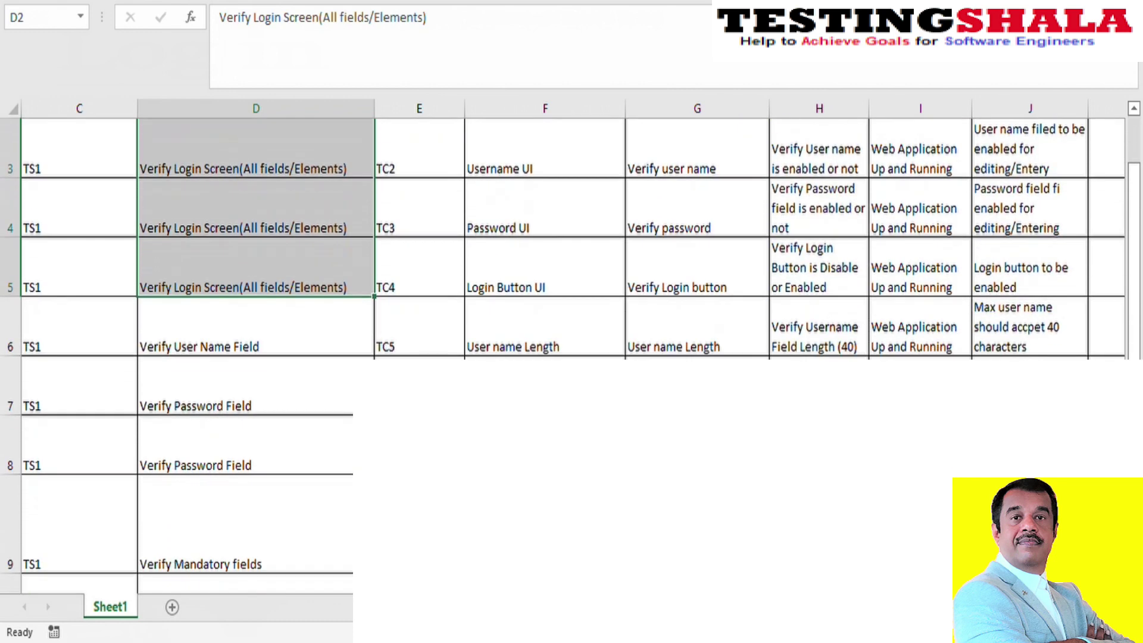
click(322, 355)
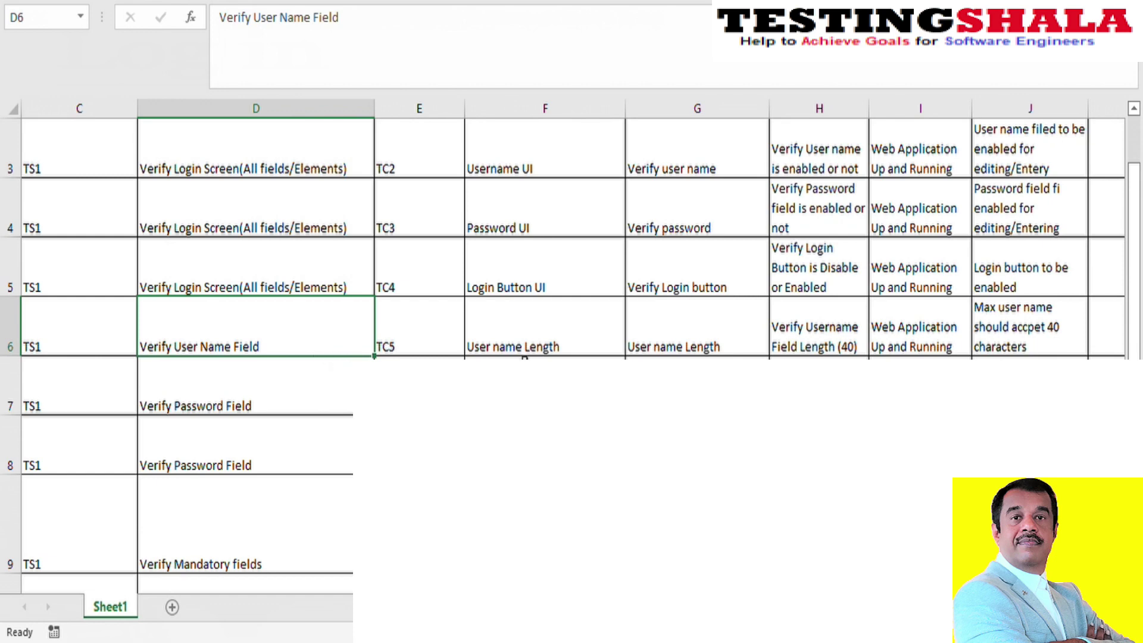
click(526, 356)
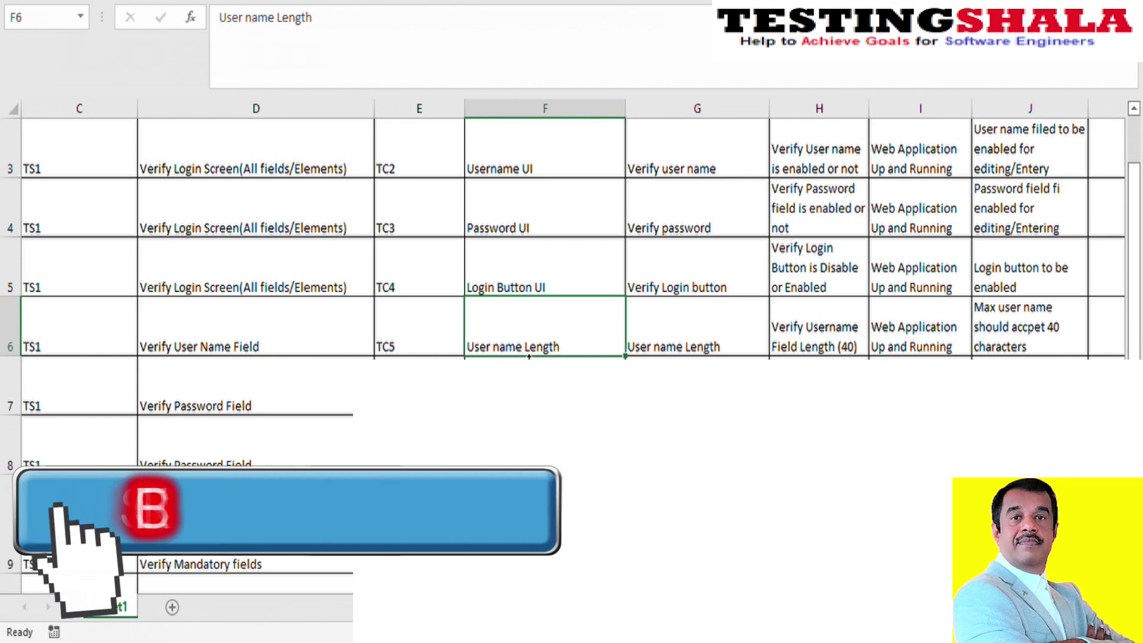
click(819, 356)
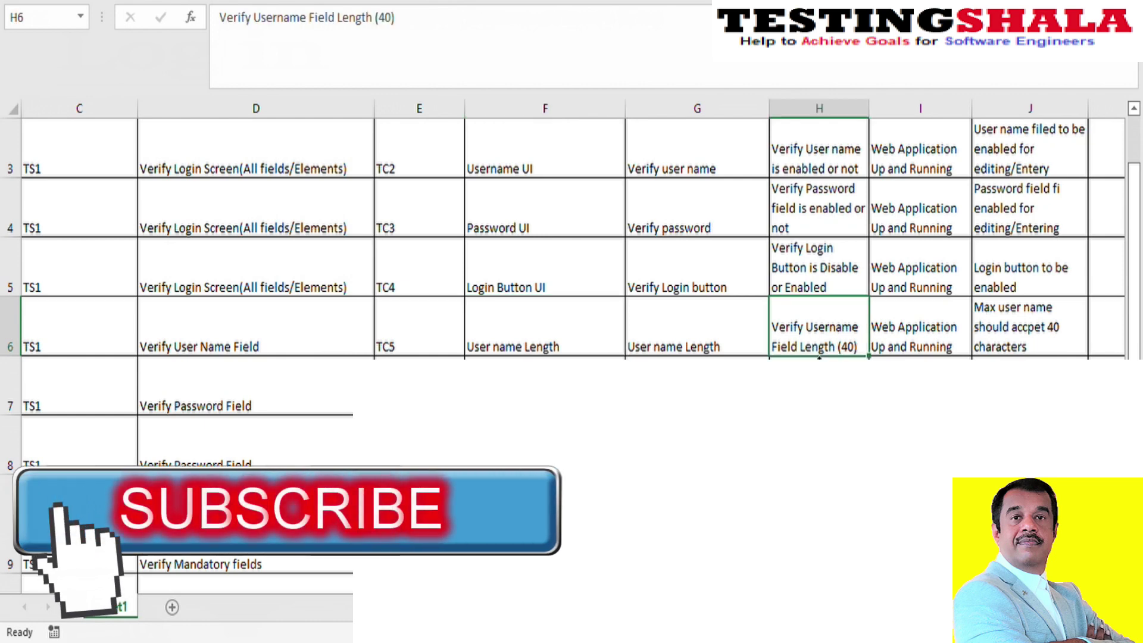
click(1011, 327)
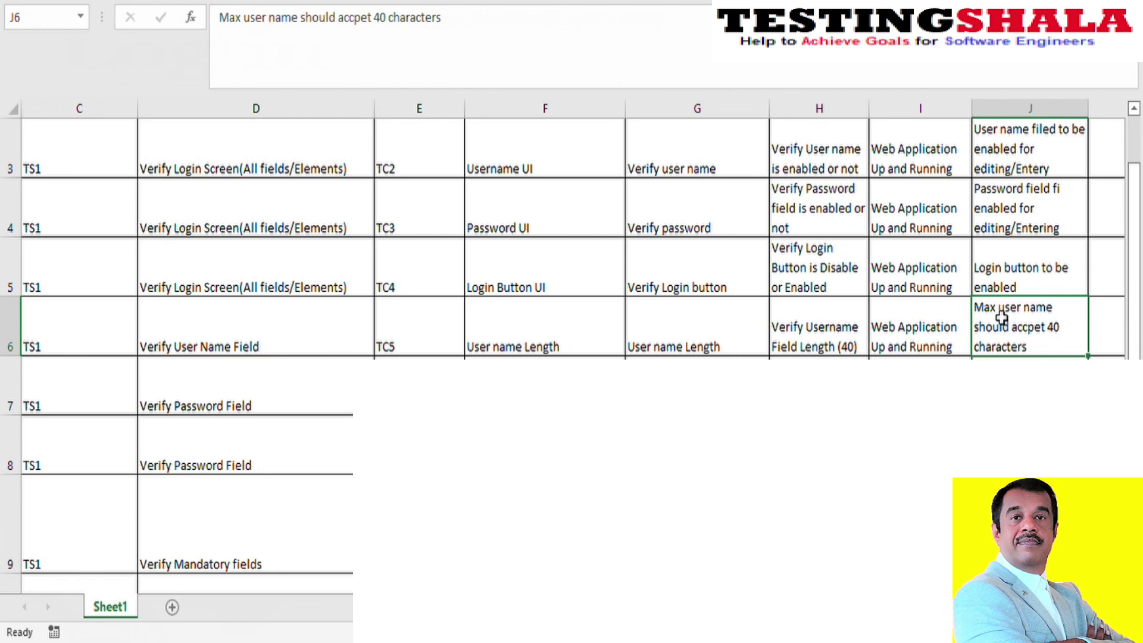
scroll(1002, 319, down, 2)
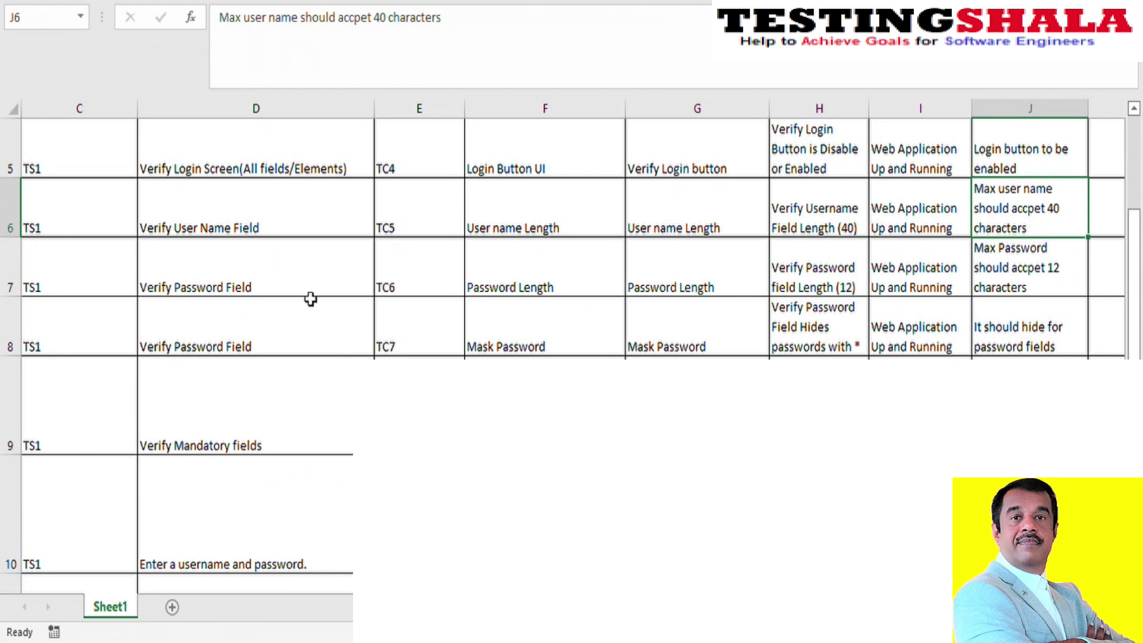
click(295, 272)
drag(295, 272, 313, 348)
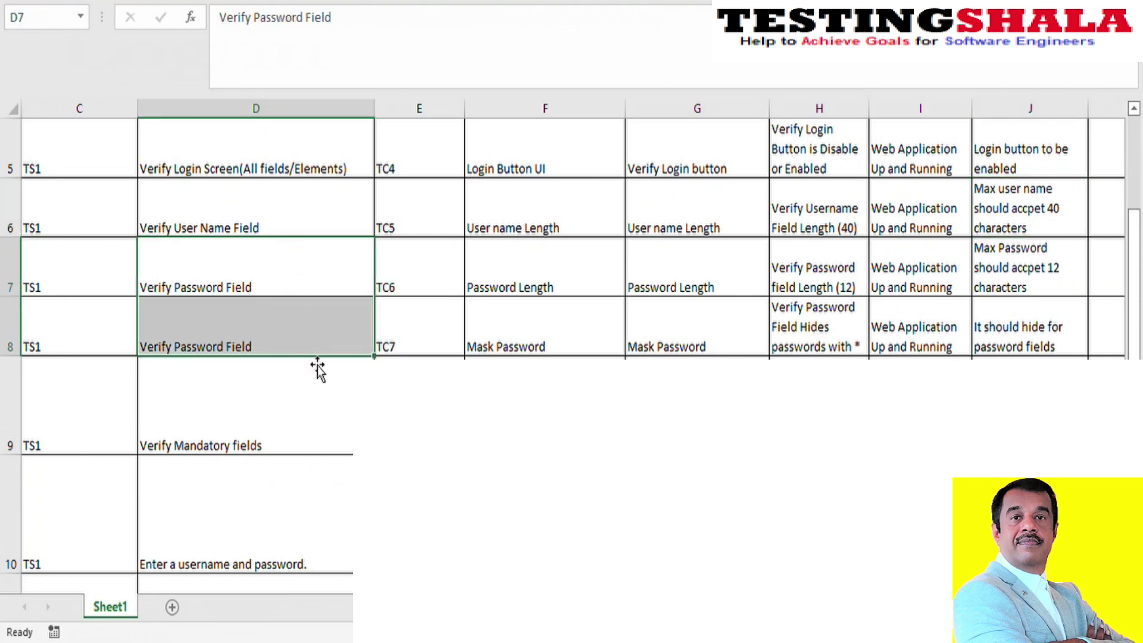
click(844, 279)
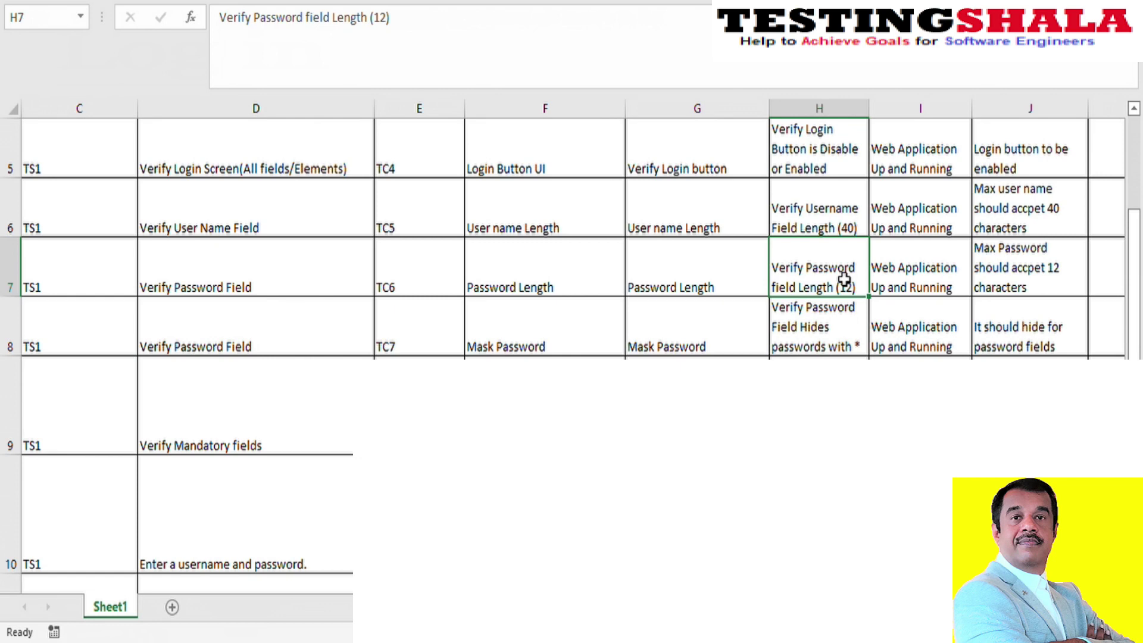
drag(844, 279, 999, 290)
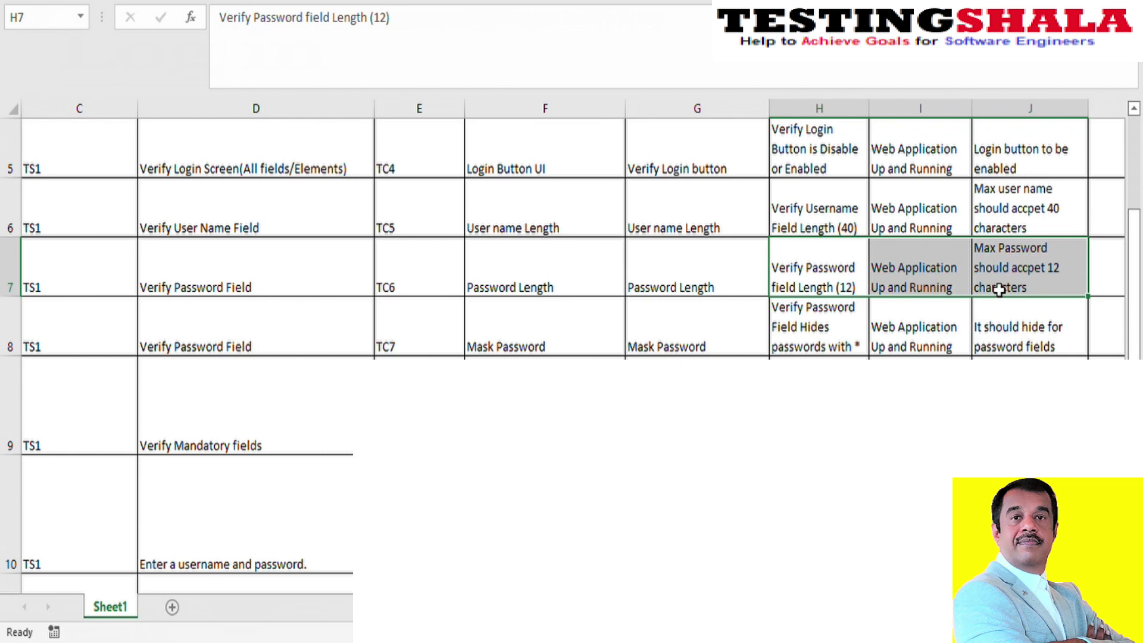
scroll(774, 321, down, 1)
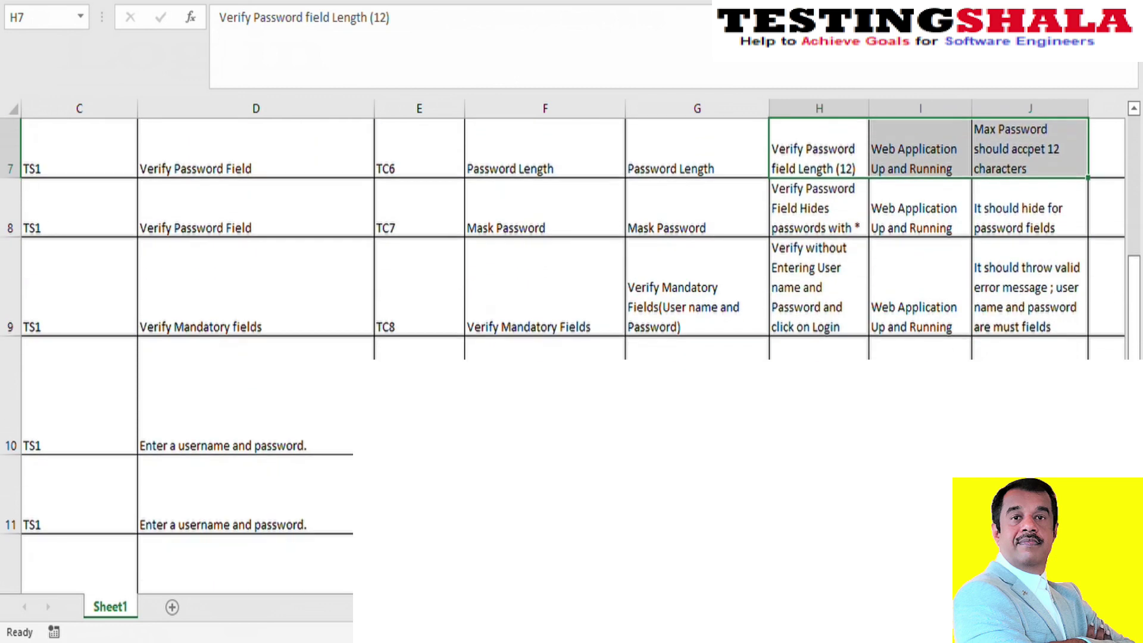
click(520, 227)
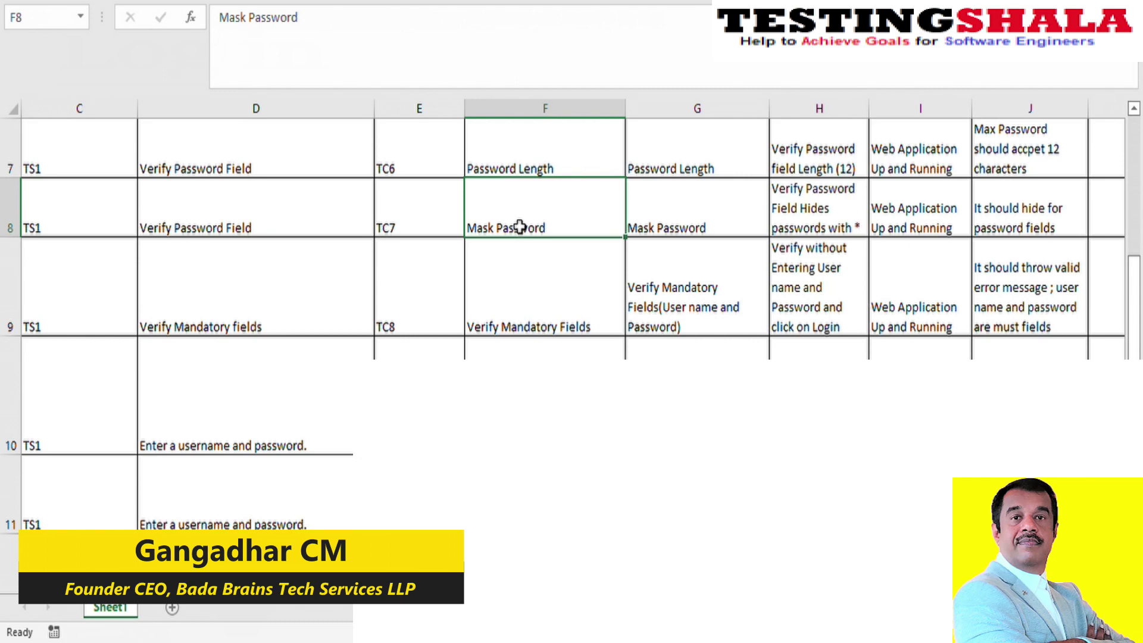
scroll(520, 227, right, 1)
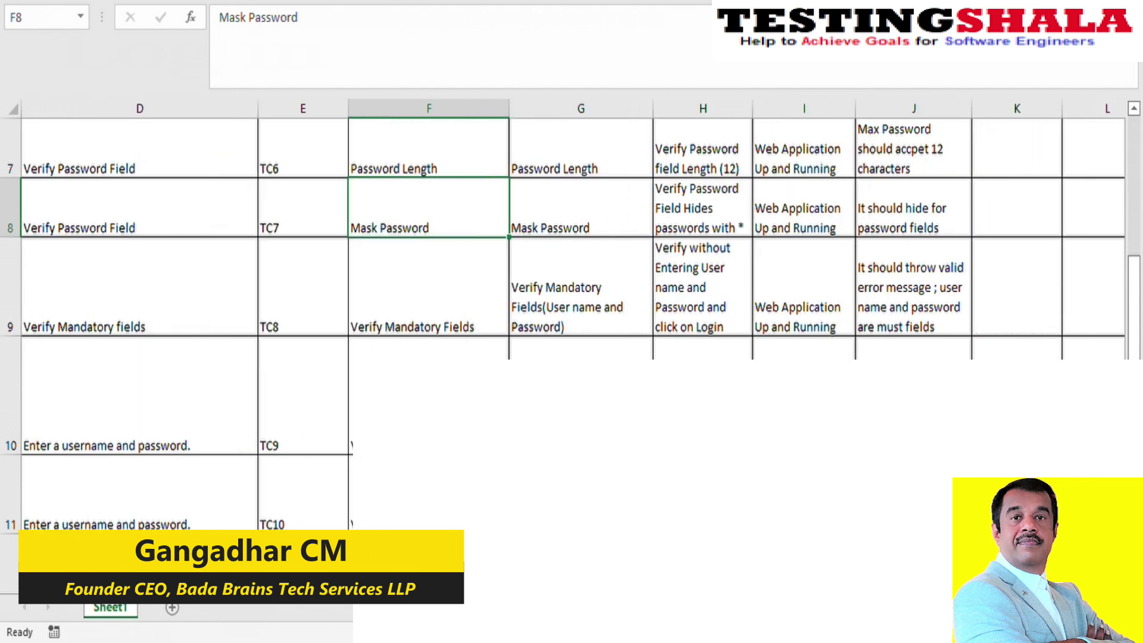
scroll(931, 279, down, 2)
click(465, 209)
scroll(463, 209, up, 1)
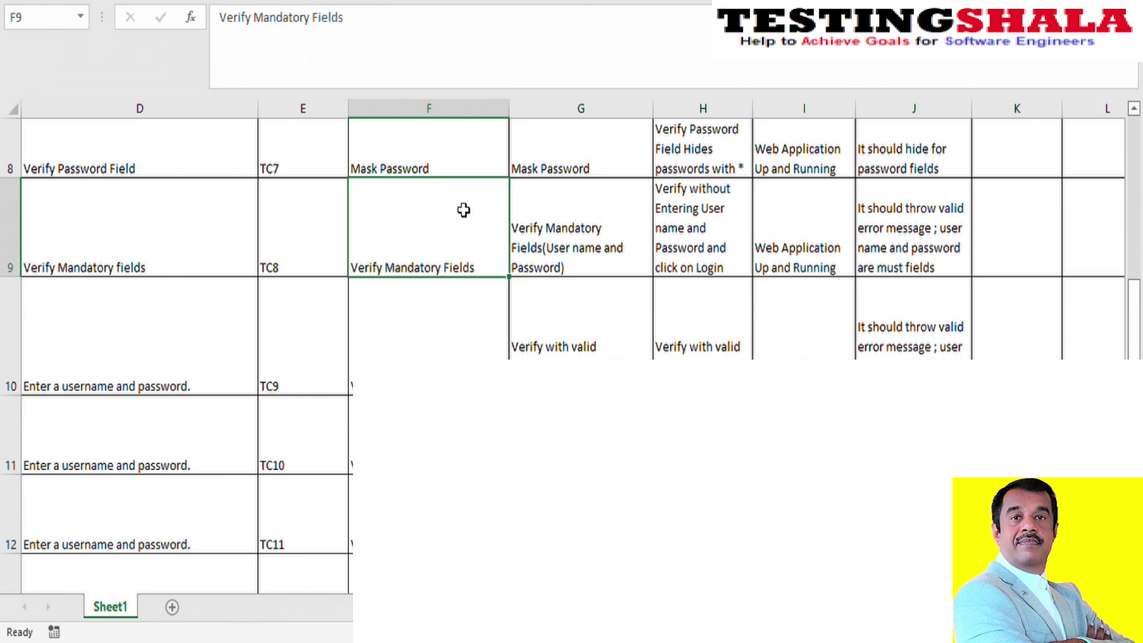
click(699, 210)
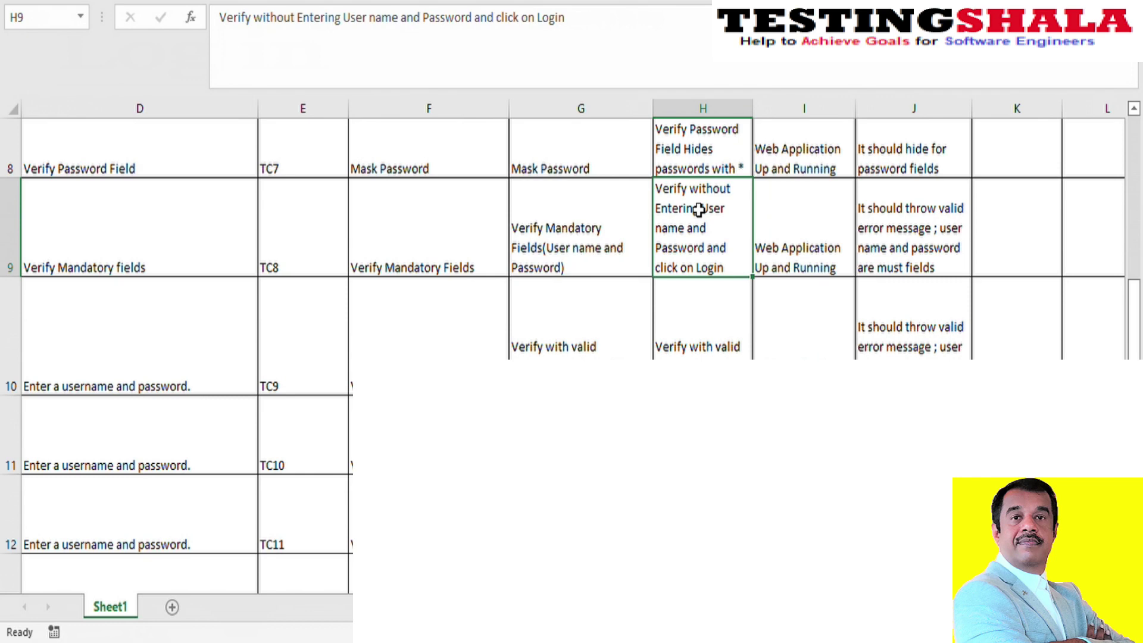
click(917, 252)
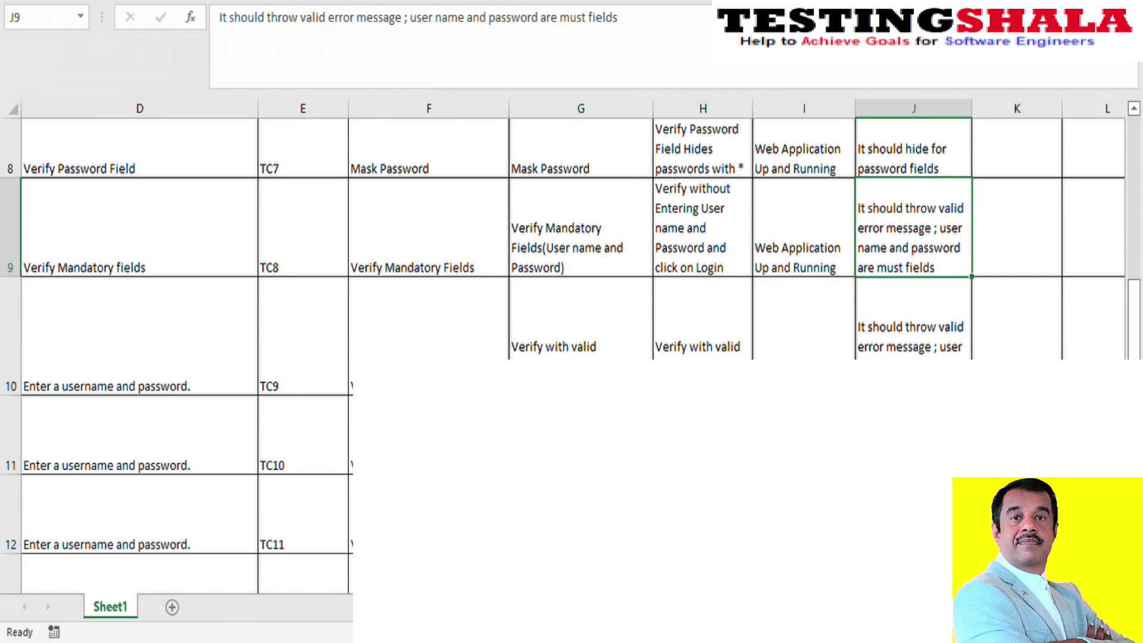
click(429, 322)
click(702, 315)
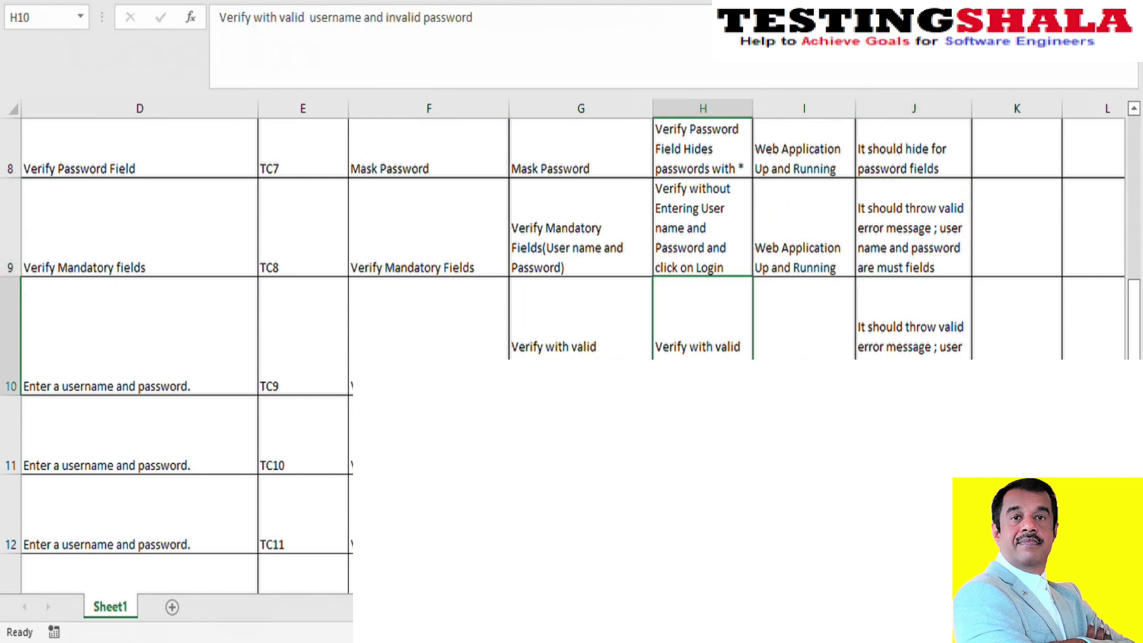
click(914, 319)
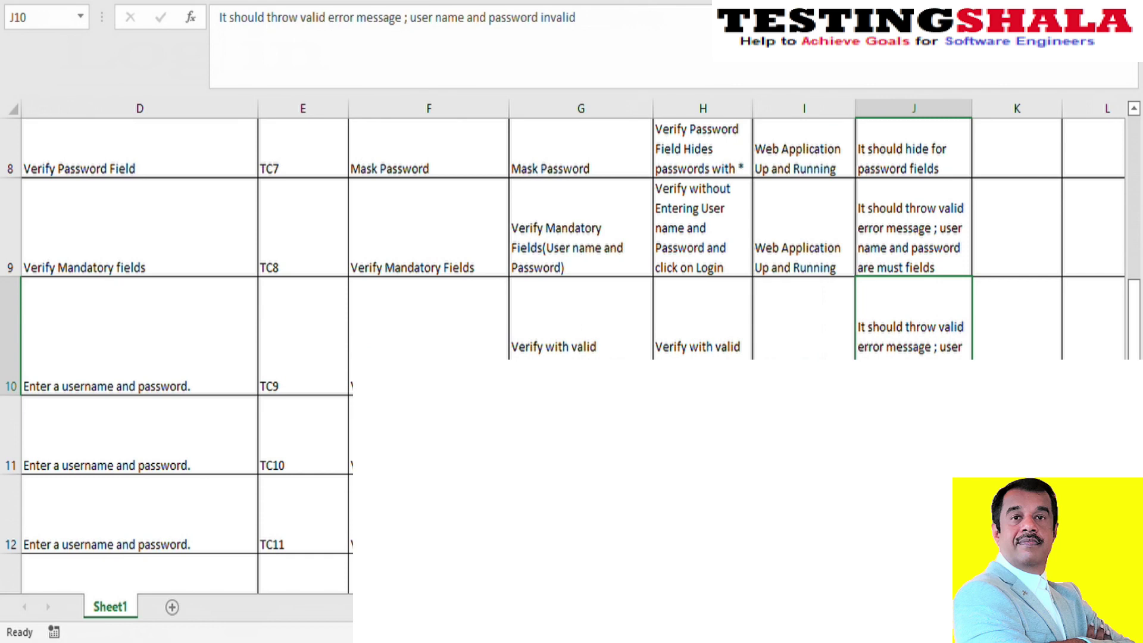
Change 'invalid password' to 'valid password' in the TC10 and TC11 test descriptions
scroll(581, 268, down, 1)
double_click(582, 267)
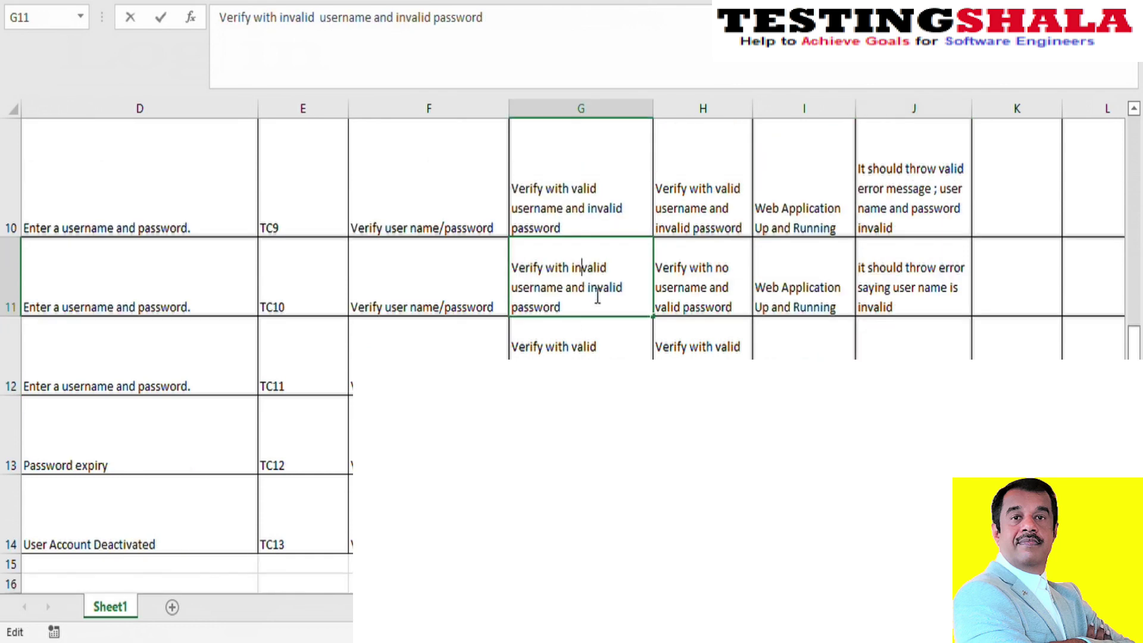
key(BackSpace)
key(BackSpace)
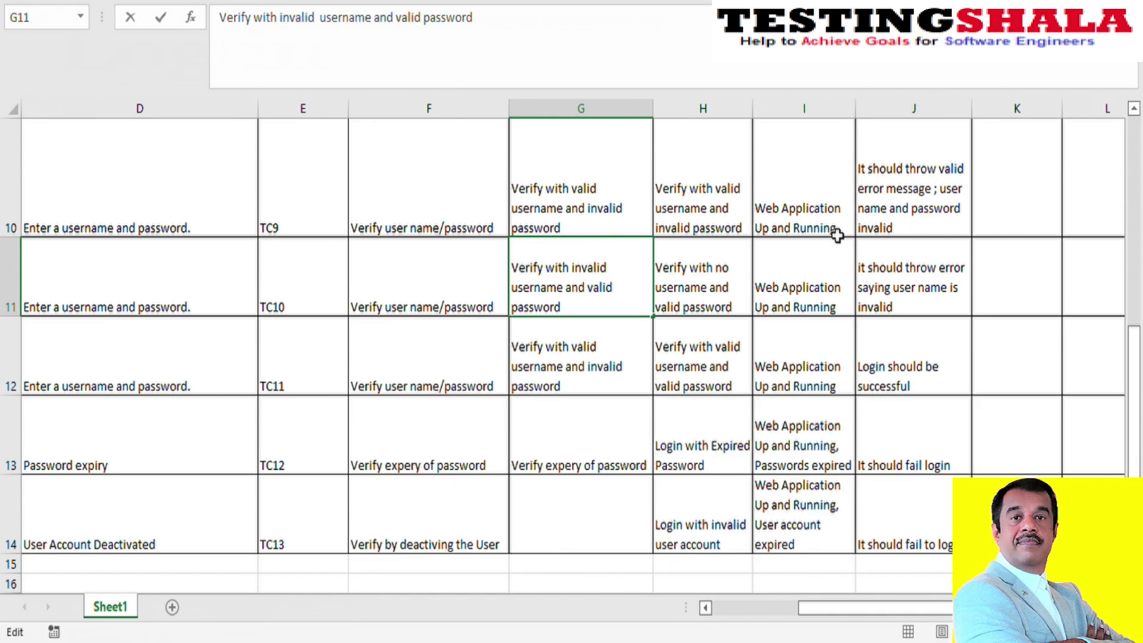
double_click(605, 356)
key(BackSpace)
key(BackSpace)
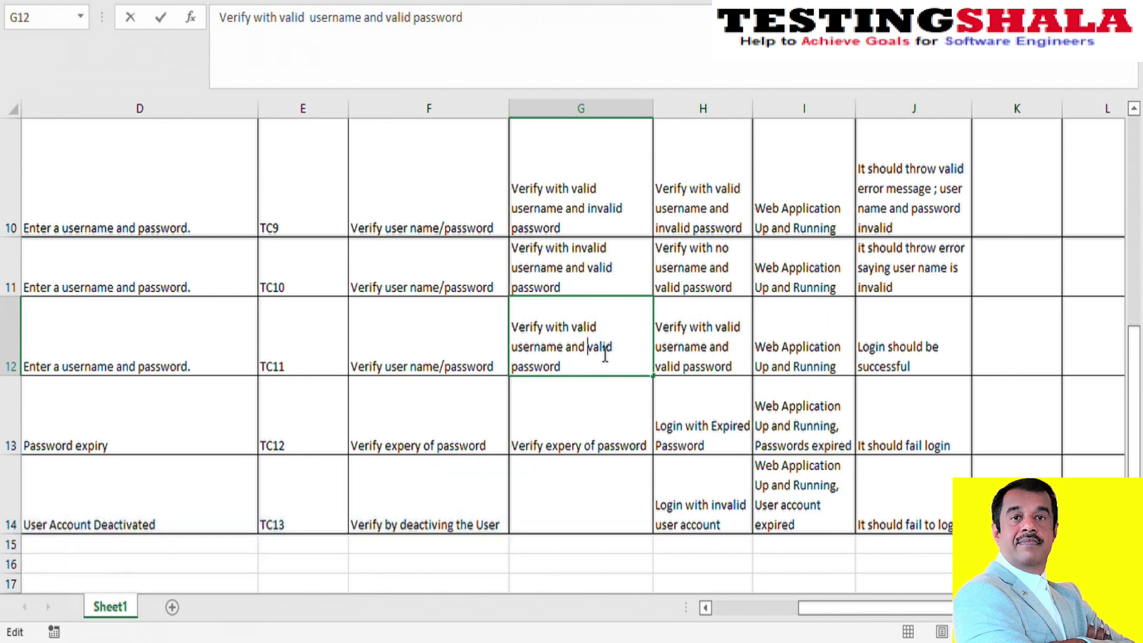
Review the TC11–TC12 expected results and the Password expiry scenario
drag(868, 366, 882, 340)
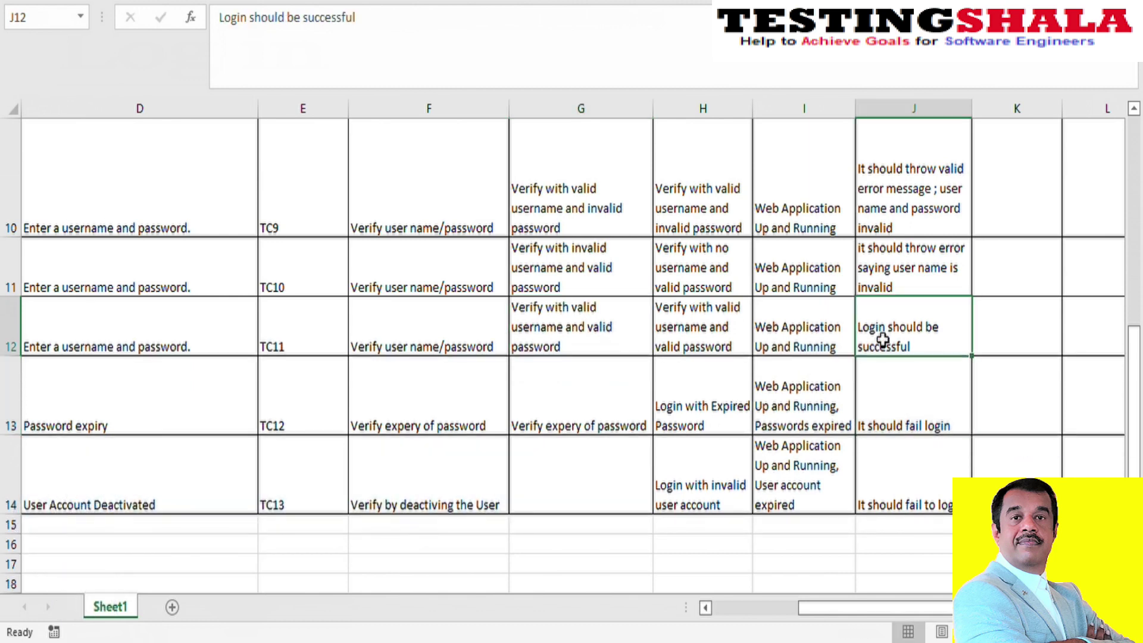
mouse_move(842, 605)
mouse_down()
mouse_move(806, 607)
mouse_move(821, 606)
mouse_up()
click(308, 411)
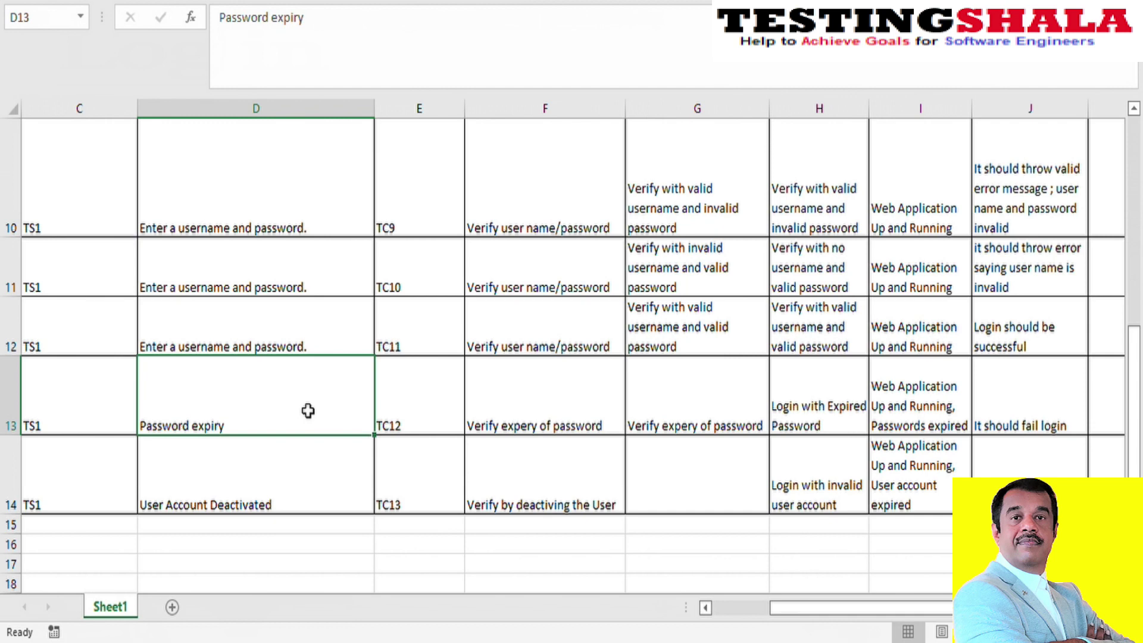
click(289, 496)
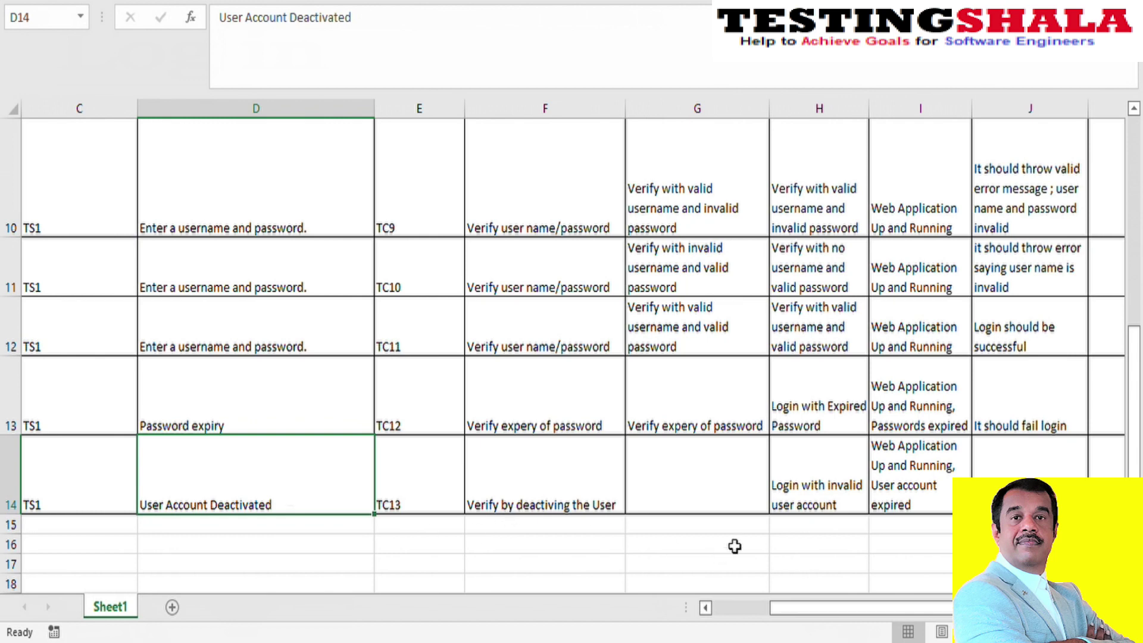
click(881, 486)
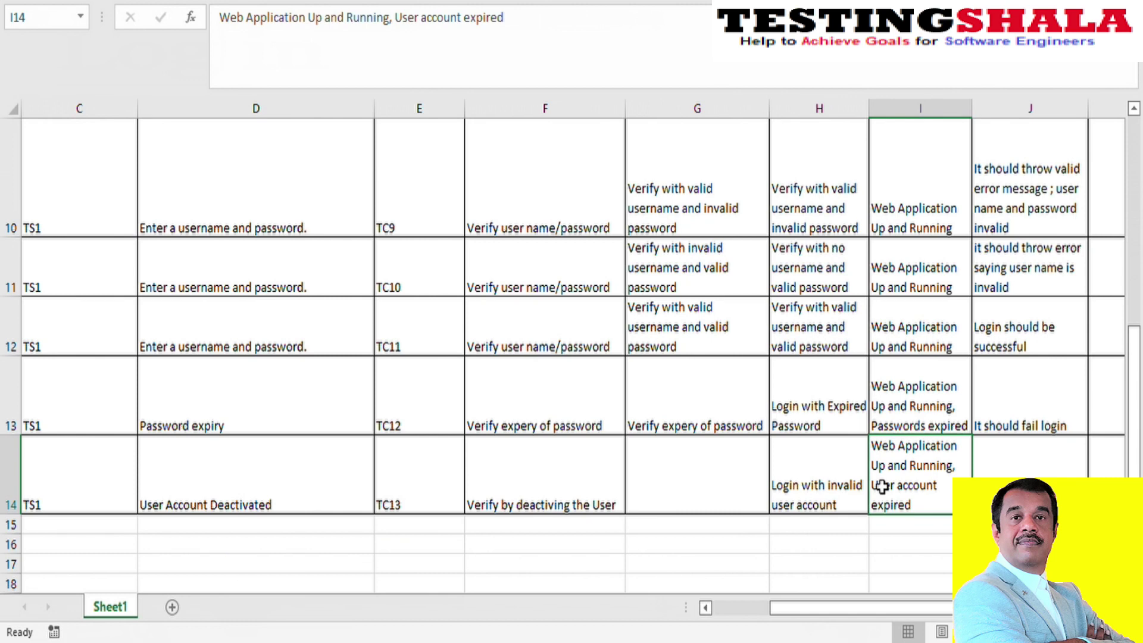
key(Right)
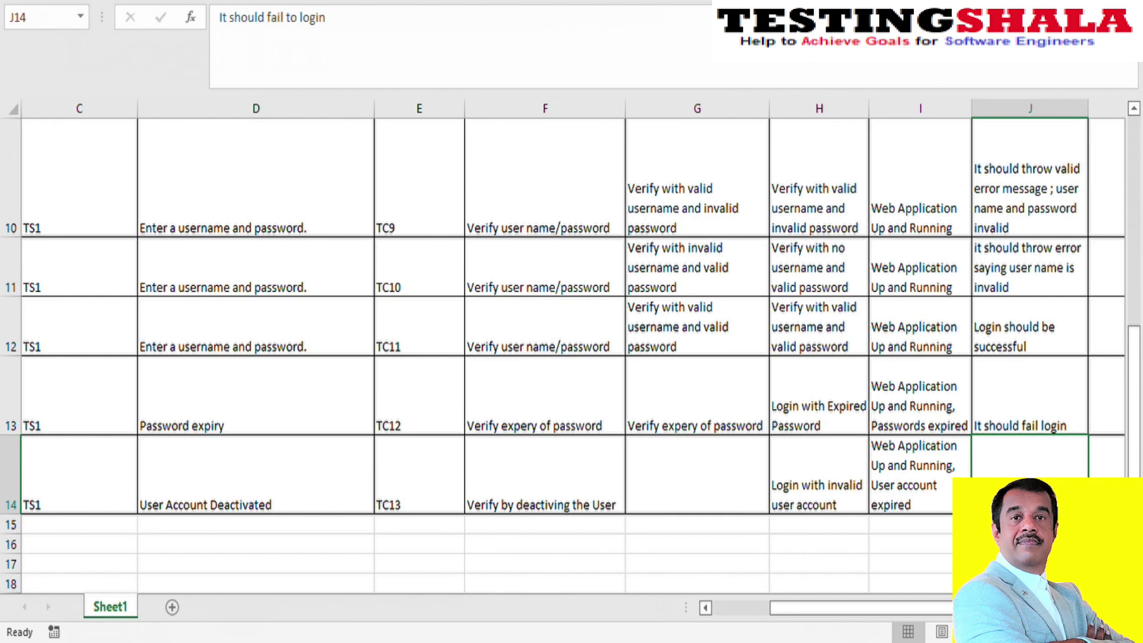
scroll(572, 357, right, 2)
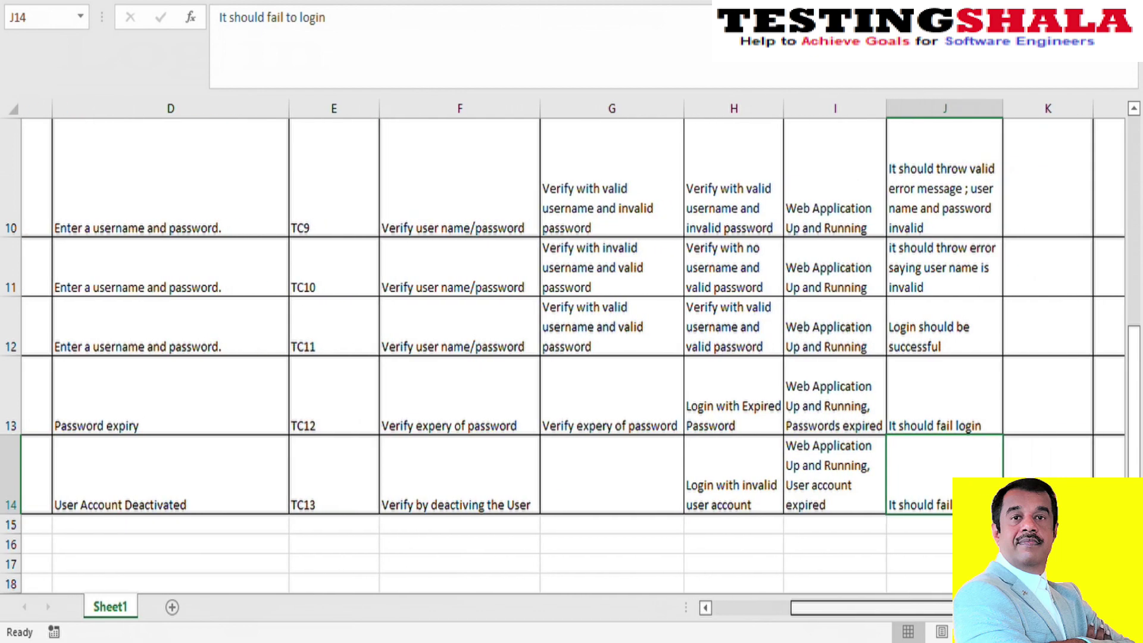
scroll(887, 495, left, 3)
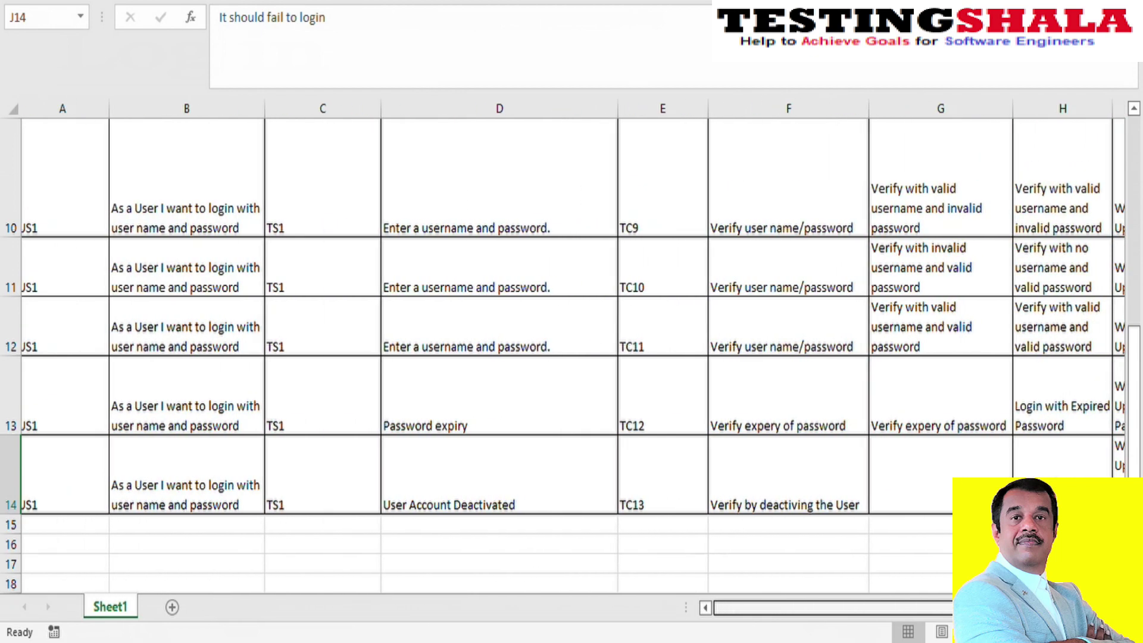
scroll(887, 495, up, 1)
scroll(887, 496, up, 3)
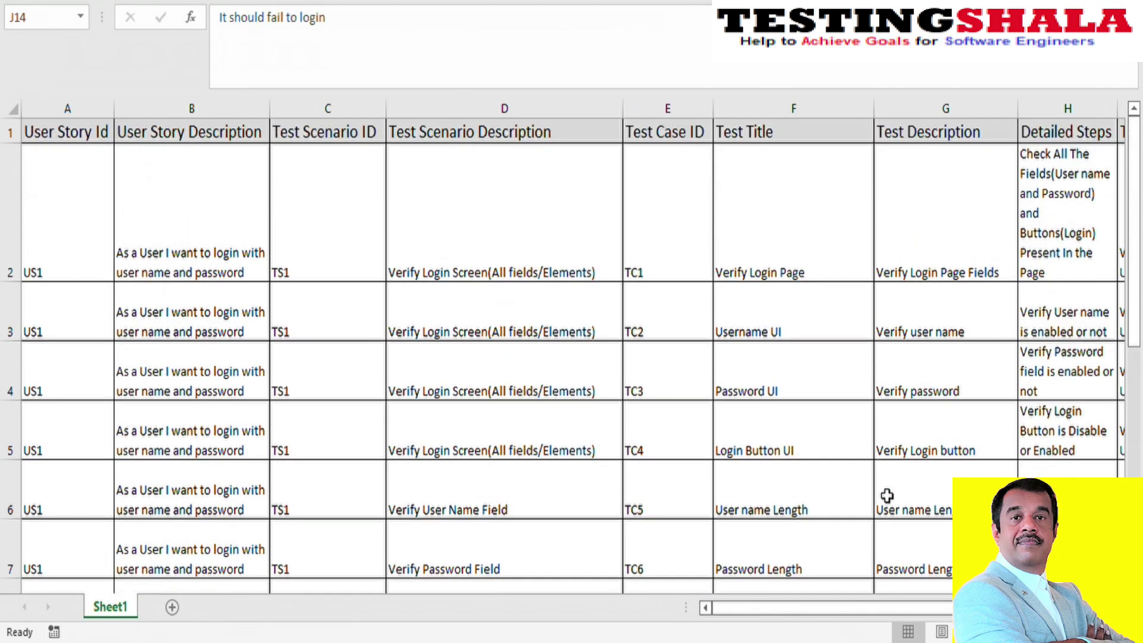